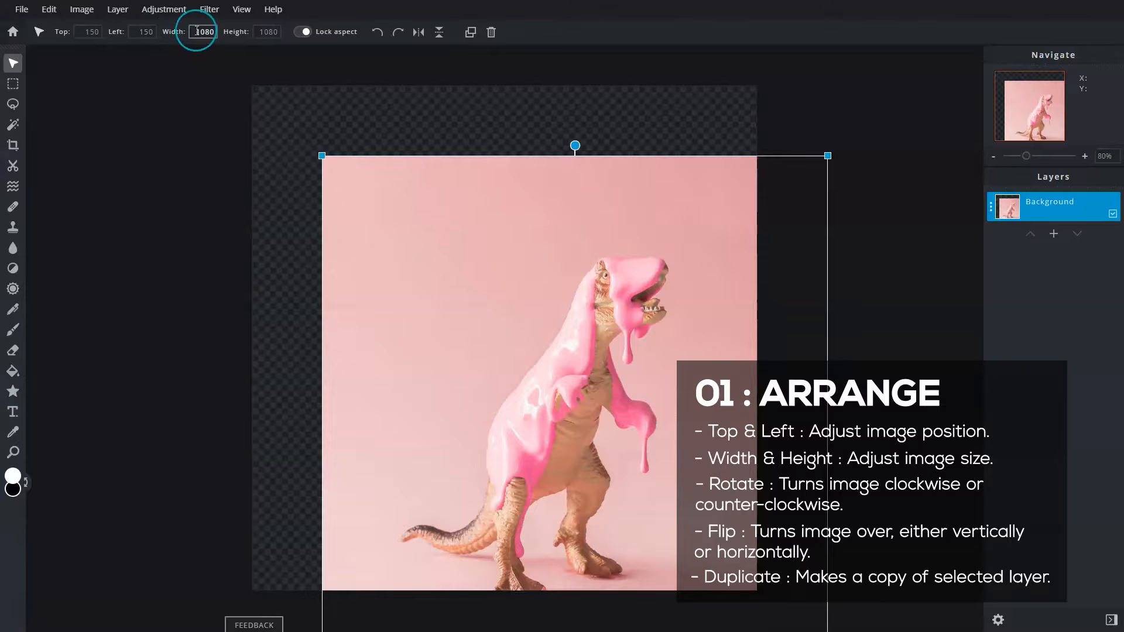
- Set the dinosaur image's width to 500 with the aspect ratio locked
type("500")
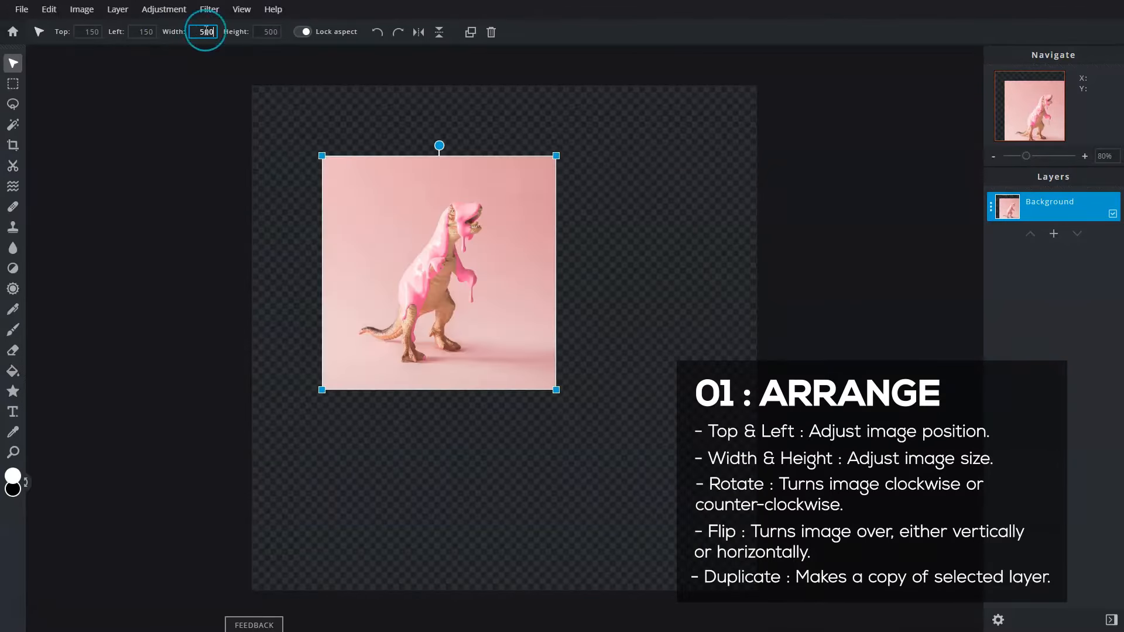
- Rotate the image left and back right, then flip it horizontally and vertically, reversing each flip
left_click(378, 33)
left_click(398, 32)
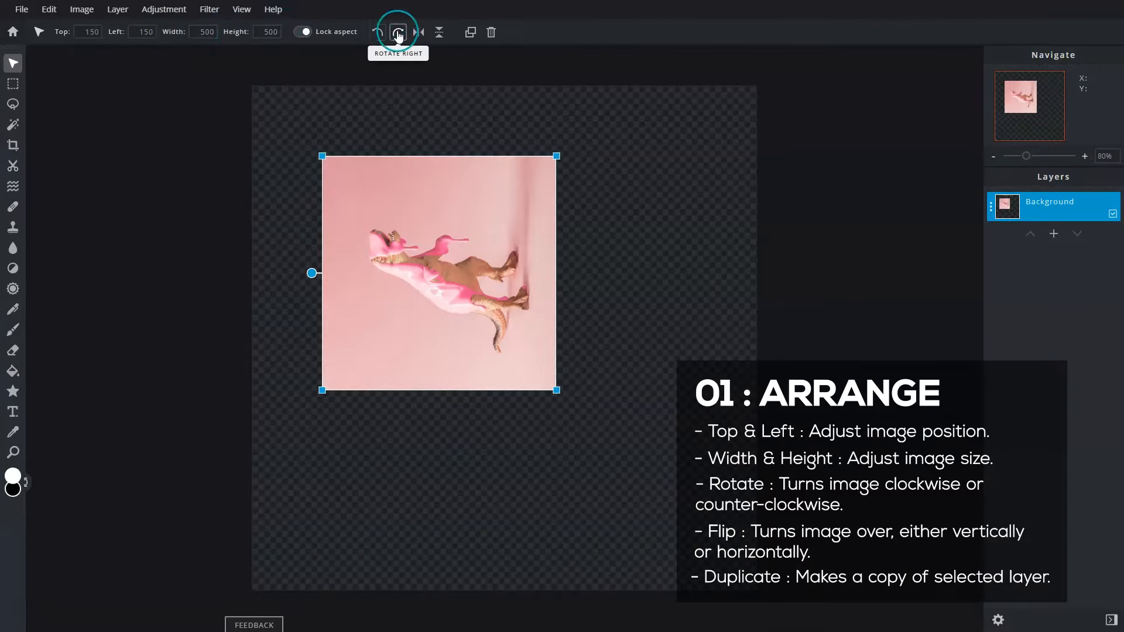
left_click(418, 33)
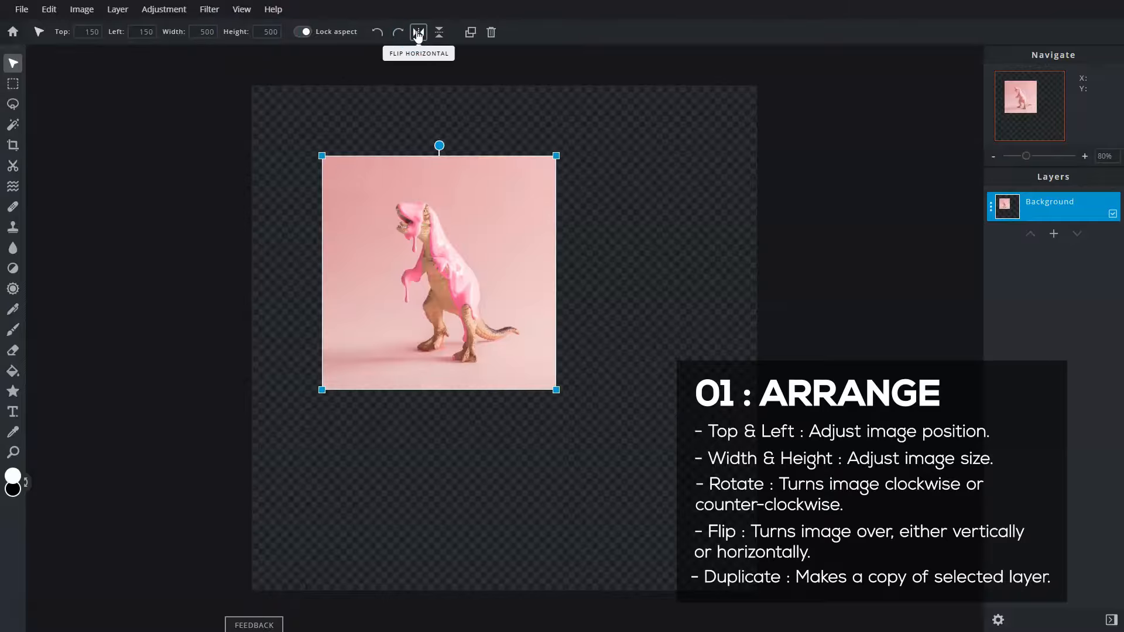
left_click(418, 33)
left_click(438, 33)
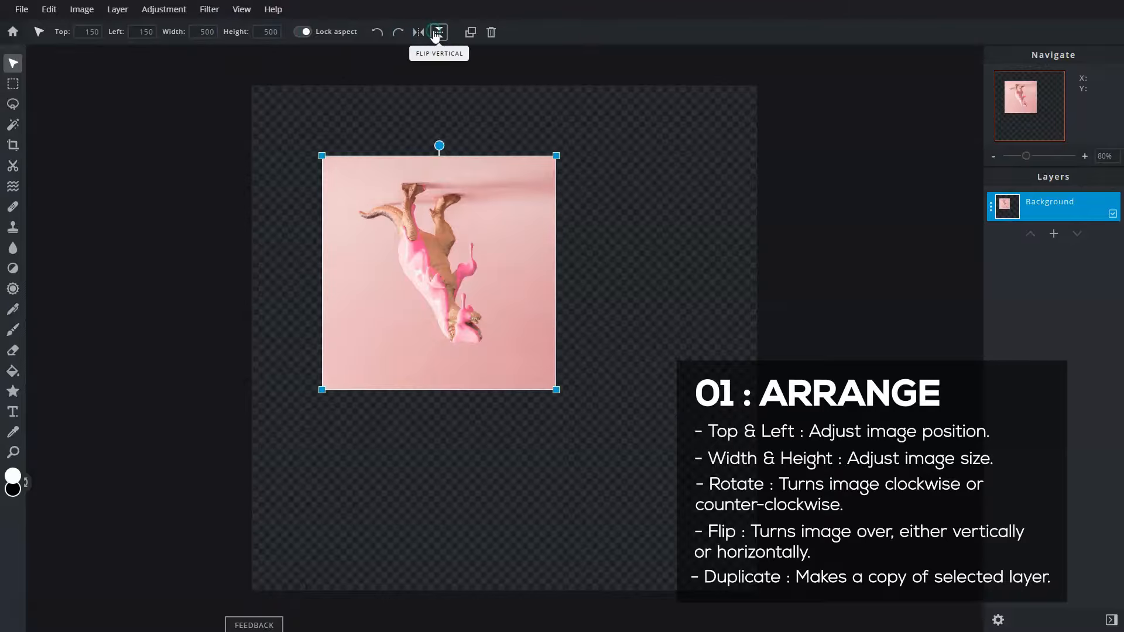
left_click(437, 33)
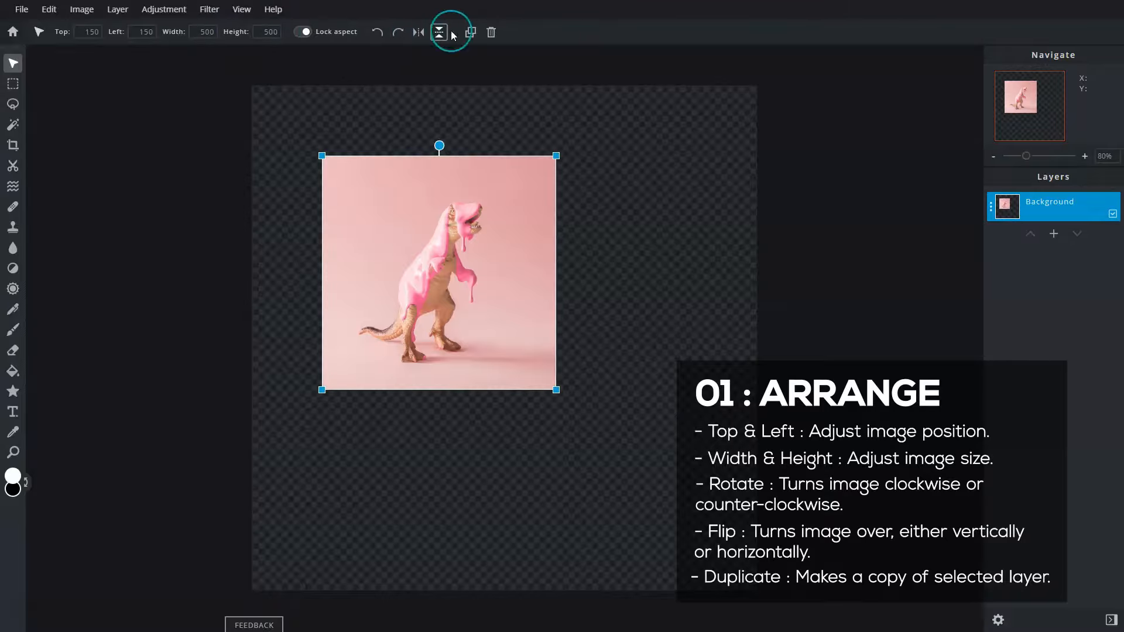
- Duplicate the dinosaur layer and move the copy diagonally down and to the right on the canvas
left_click(470, 33)
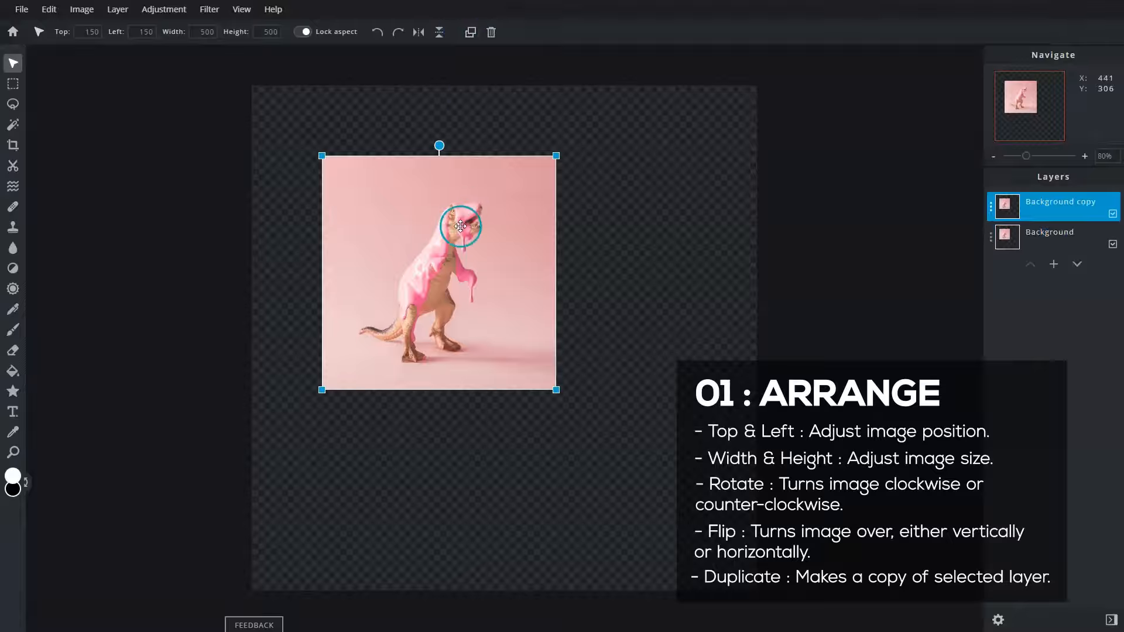
left_click_drag(463, 270, 617, 418)
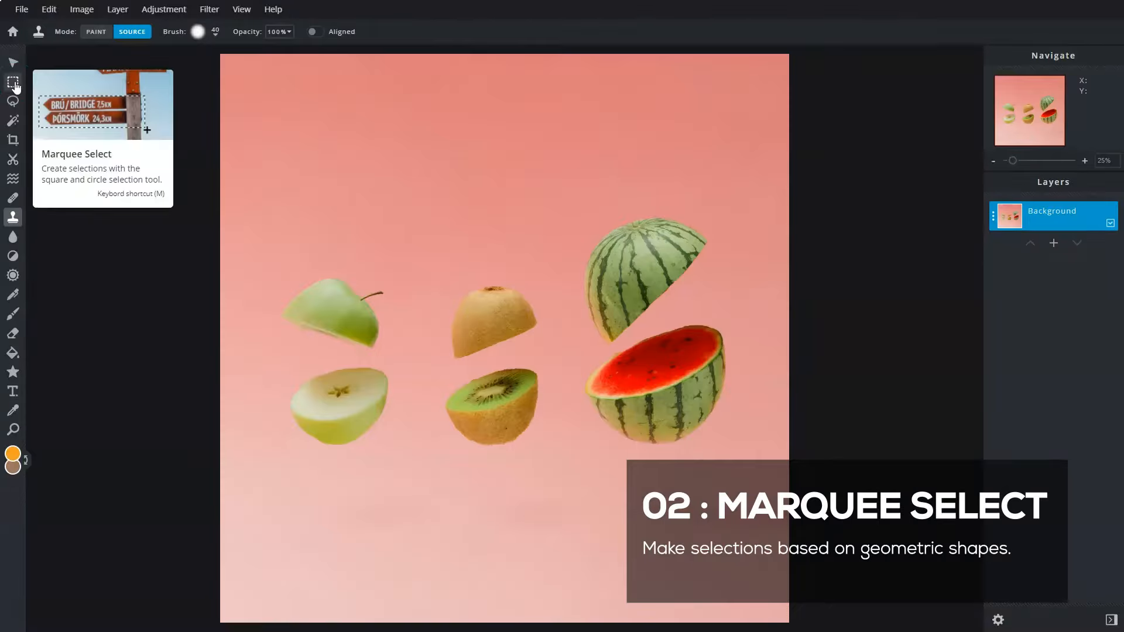
- Marquee-select a rectangle around the apple halves and add an elliptical selection around the watermelon halves
left_click(14, 84)
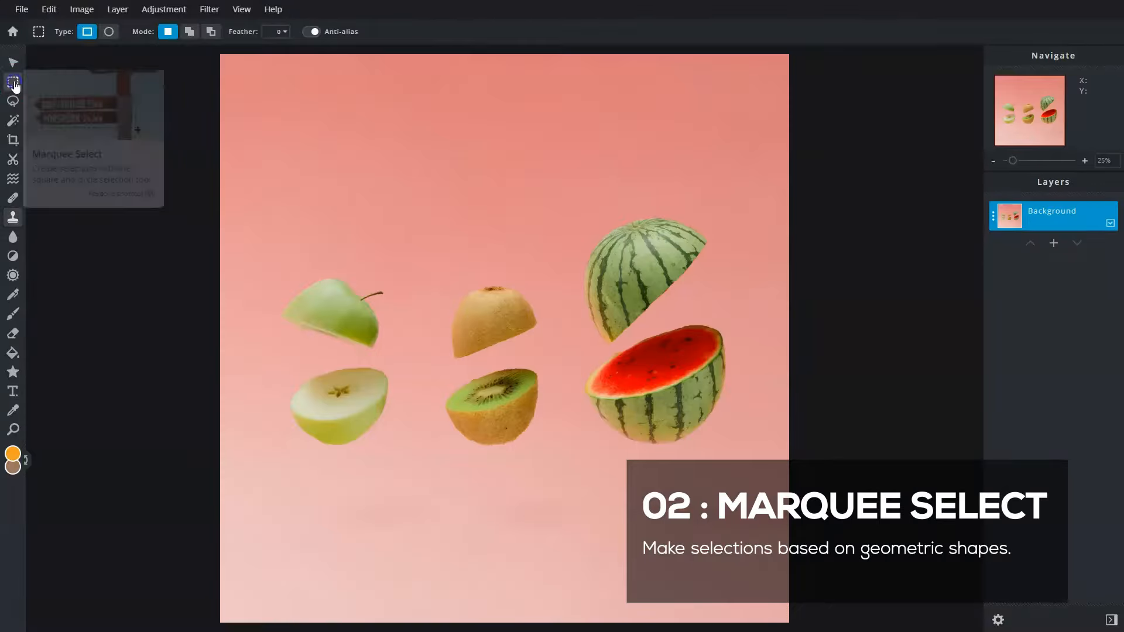
left_click_drag(244, 220, 474, 493)
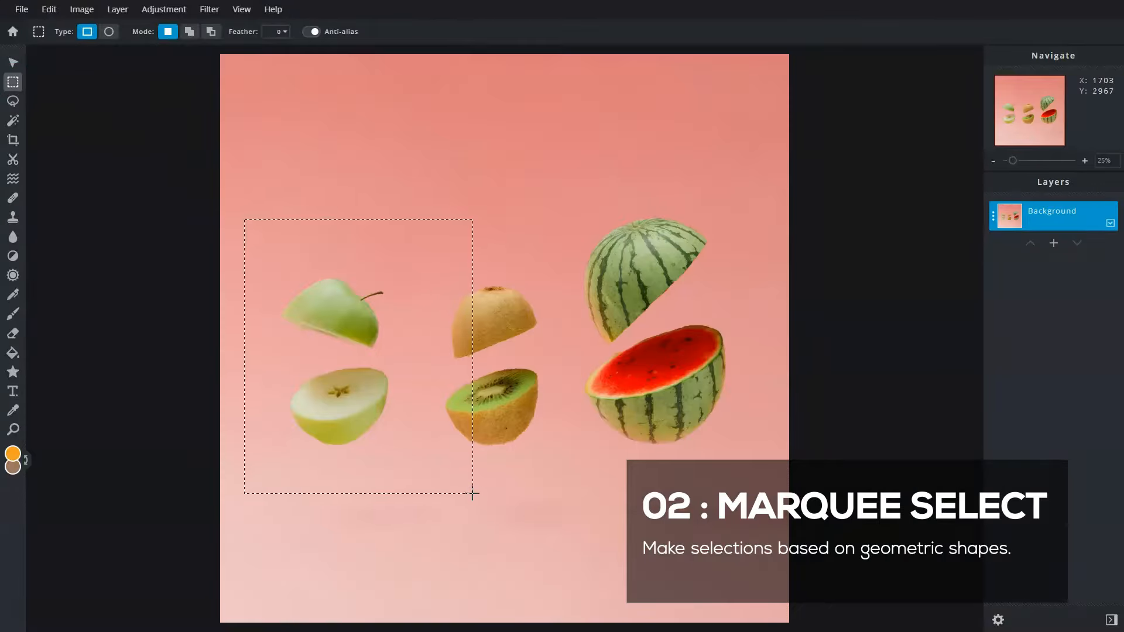
left_click(109, 34)
left_click(190, 32)
left_click_drag(462, 175, 772, 502)
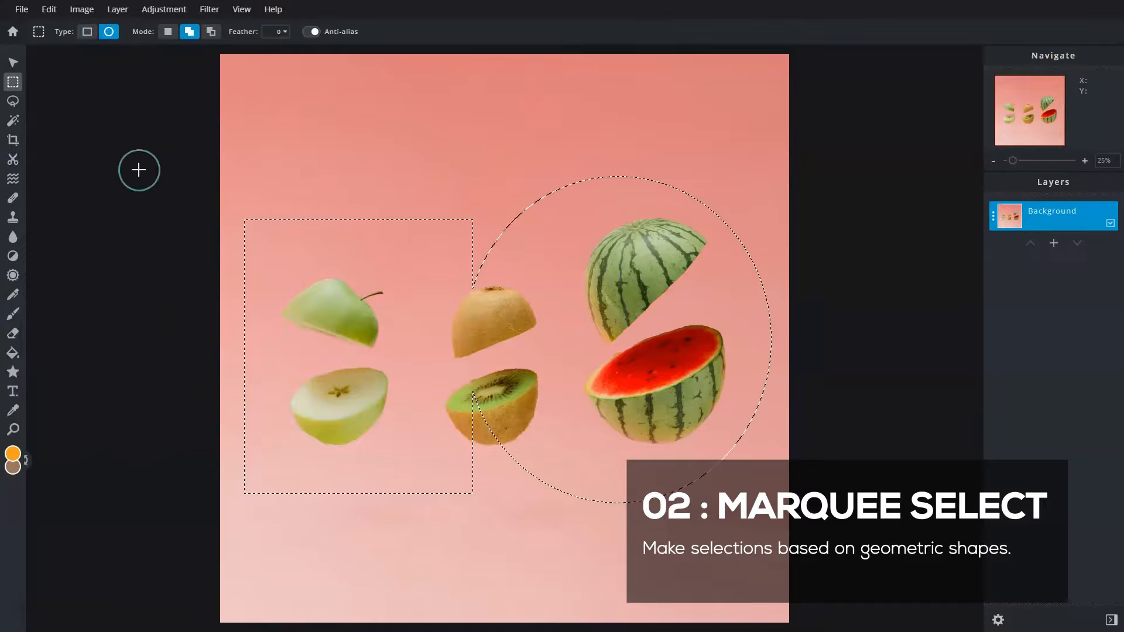
- Subtract a tall elliptical area over the kiwi halves from the marquee selection
left_click(210, 32)
left_click_drag(426, 152, 551, 537)
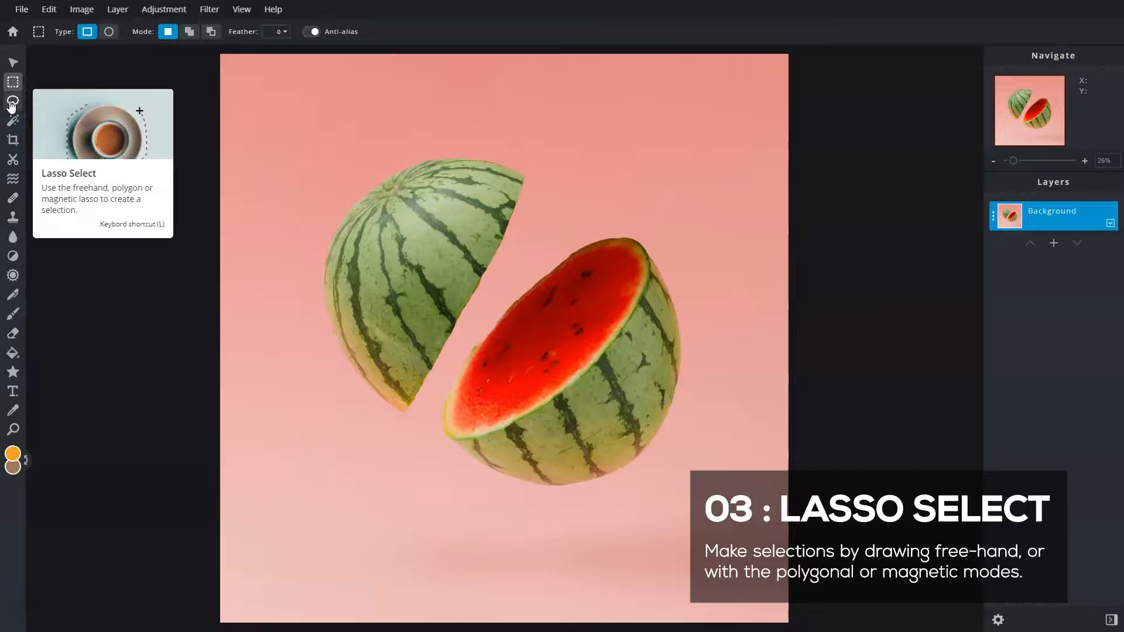
- Make a new selection around the upper-left watermelon half with the magnetic lasso
left_click(12, 105)
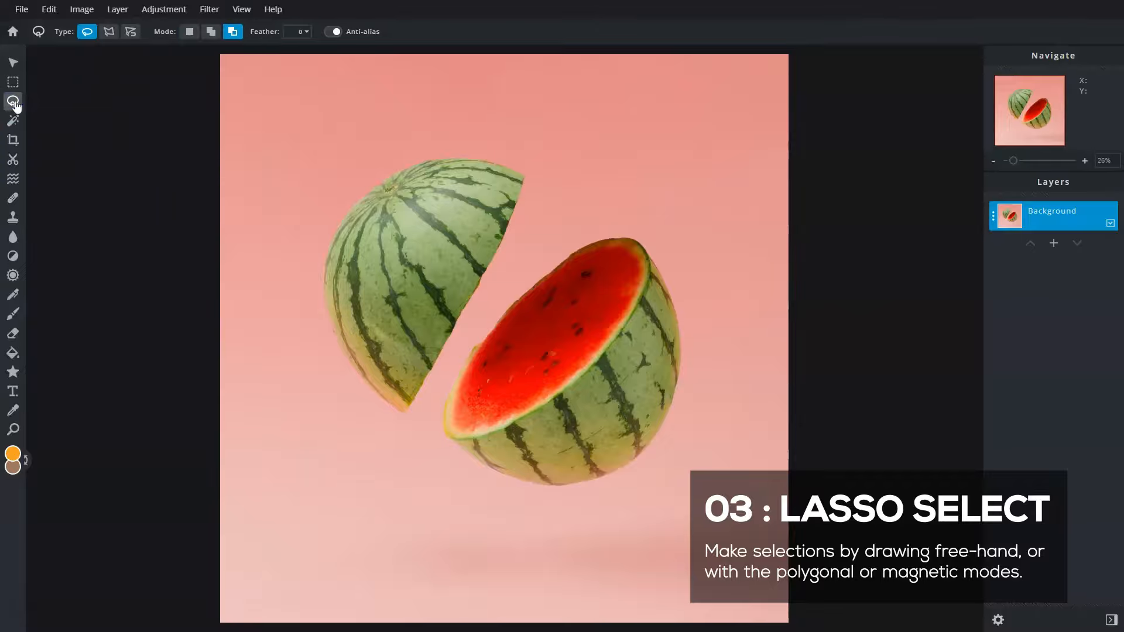
left_click(131, 39)
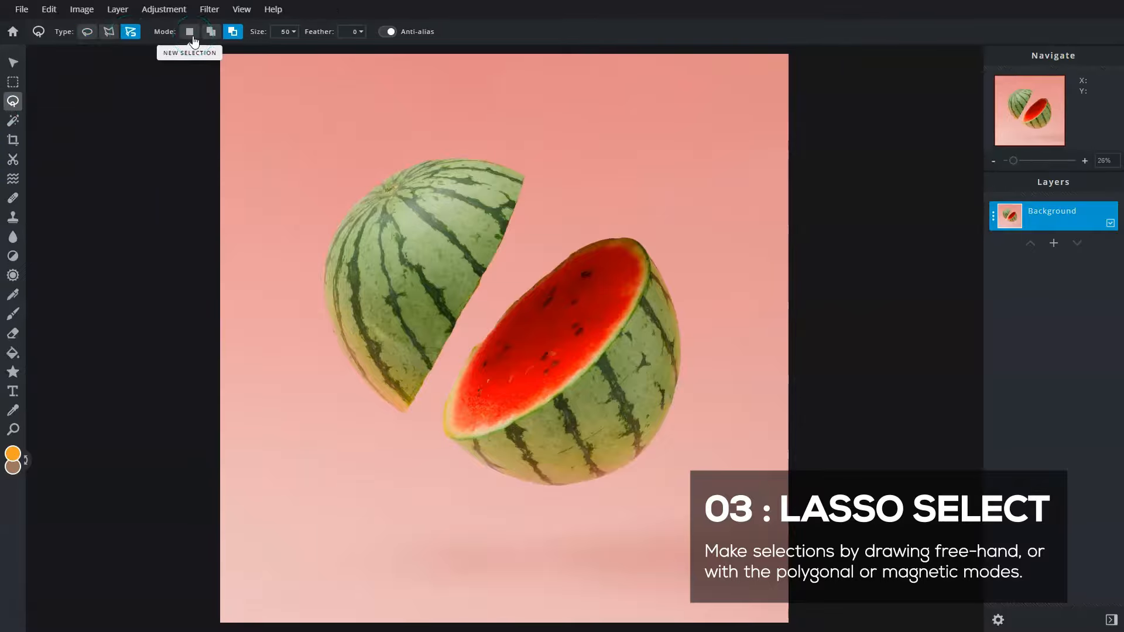
left_click(191, 31)
left_click(400, 170)
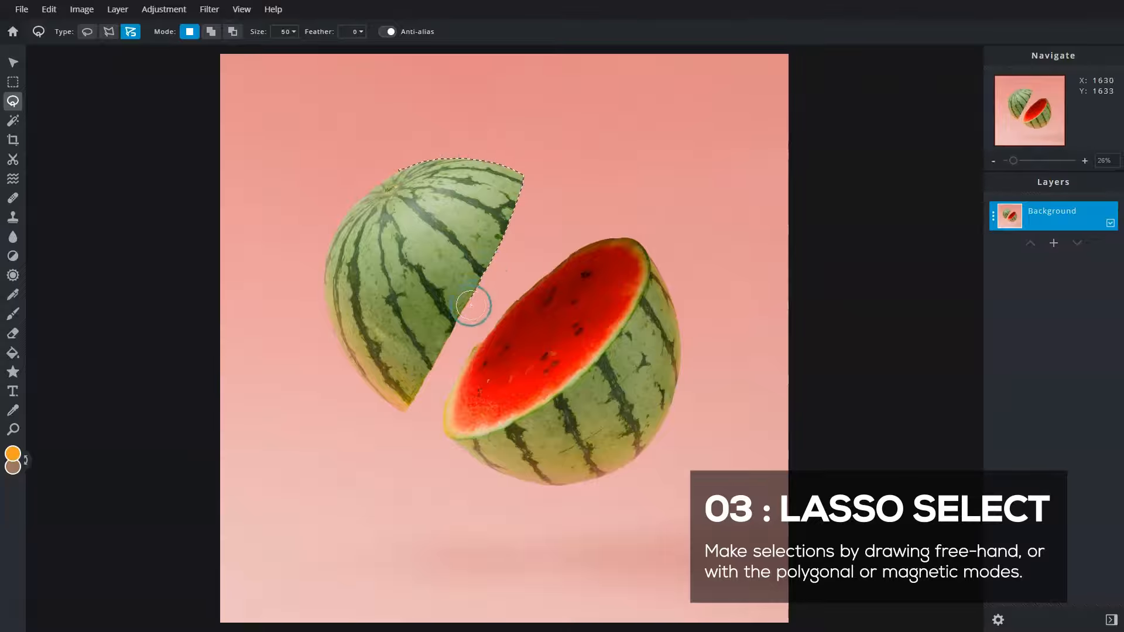
left_click(399, 169)
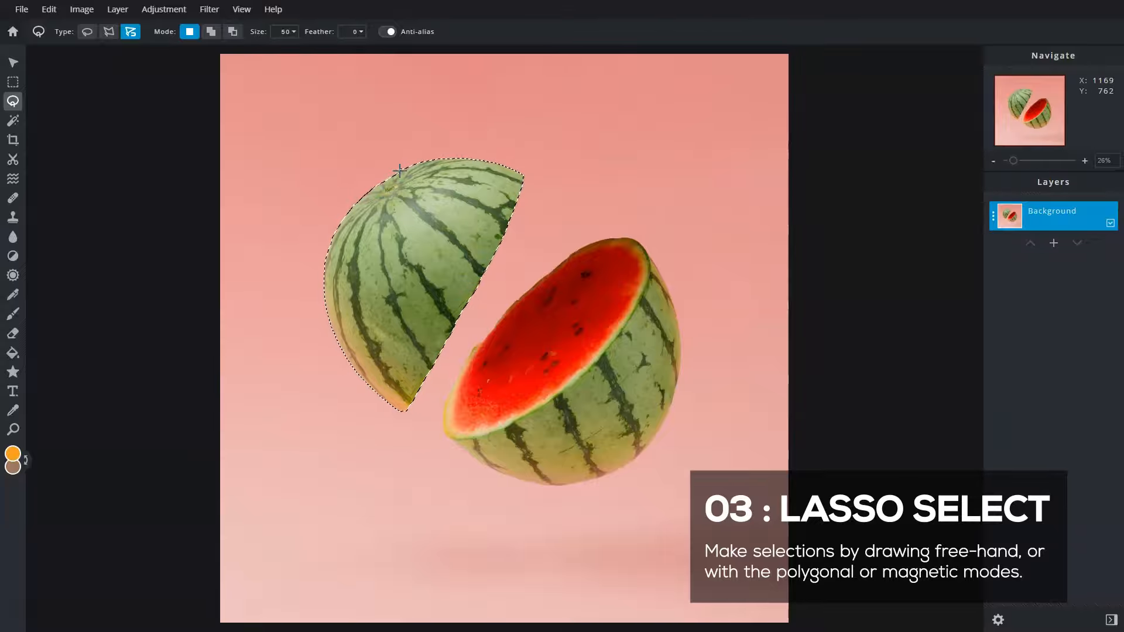
- Add the lower-right watermelon half to the selection by outlining it with the polygonal lasso
left_click(110, 34)
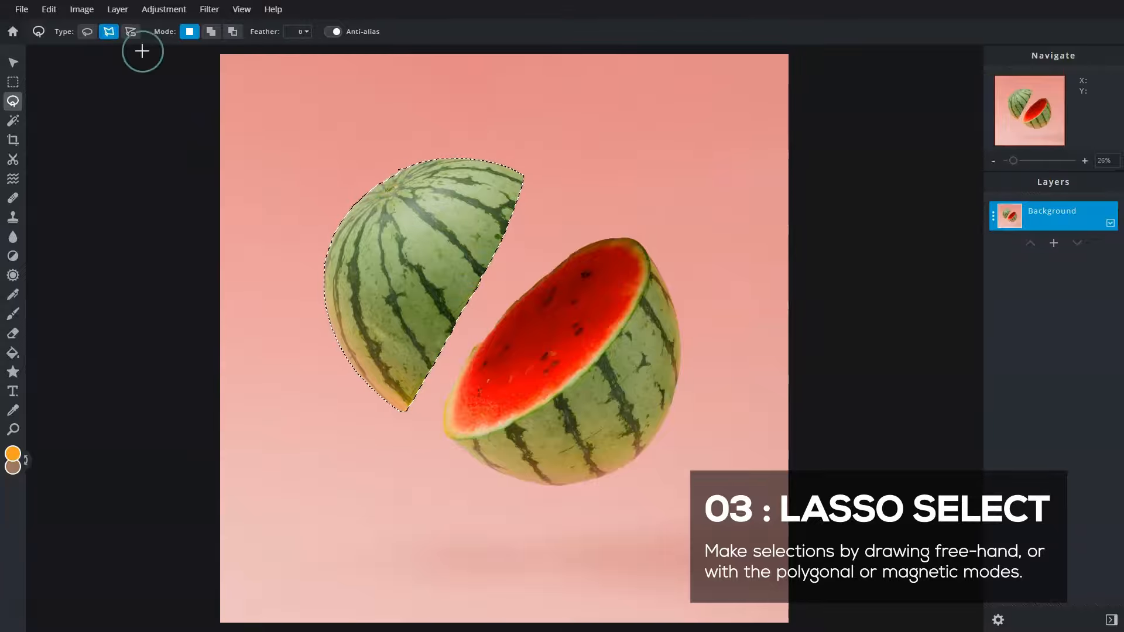
left_click(211, 32)
left_click(522, 176)
left_click(641, 231)
left_click(710, 361)
left_click(670, 473)
left_click(518, 508)
left_click(402, 409)
left_click(522, 176)
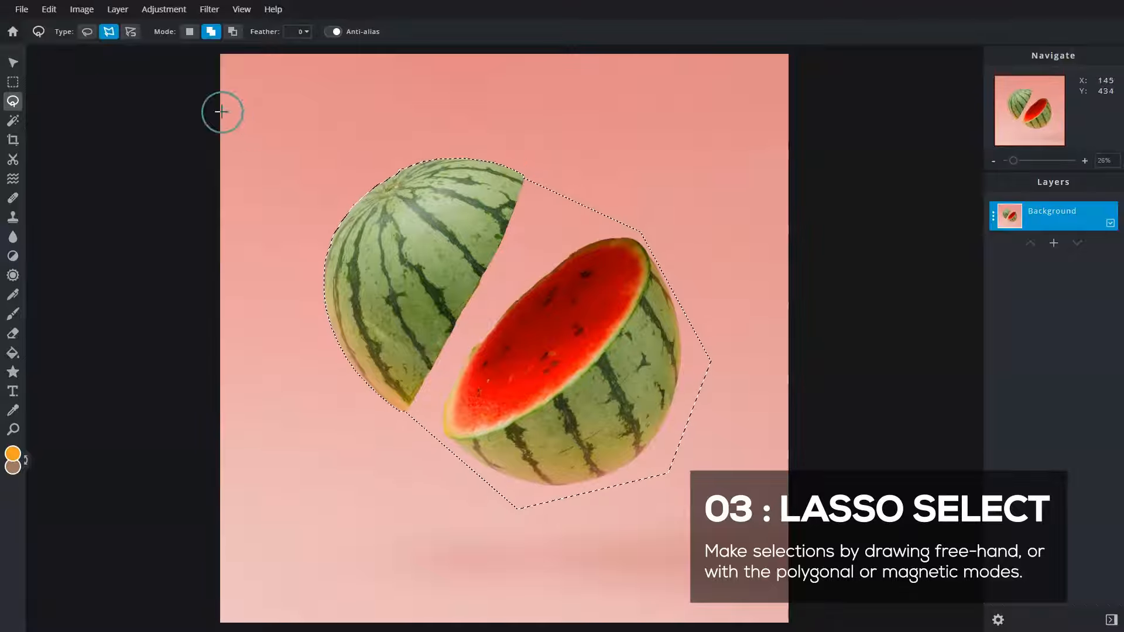
- Subtract a freehand lasso area from the selection, starting at the upper end of the gap between the watermelon halves
left_click(86, 31)
left_click(233, 37)
mouse_move(529, 162)
left_mouse_down()
mouse_move(489, 271)
mouse_move(425, 358)
mouse_move(415, 440)
mouse_move(527, 279)
mouse_move(653, 242)
mouse_move(571, 165)
mouse_move(528, 163)
left_mouse_up()
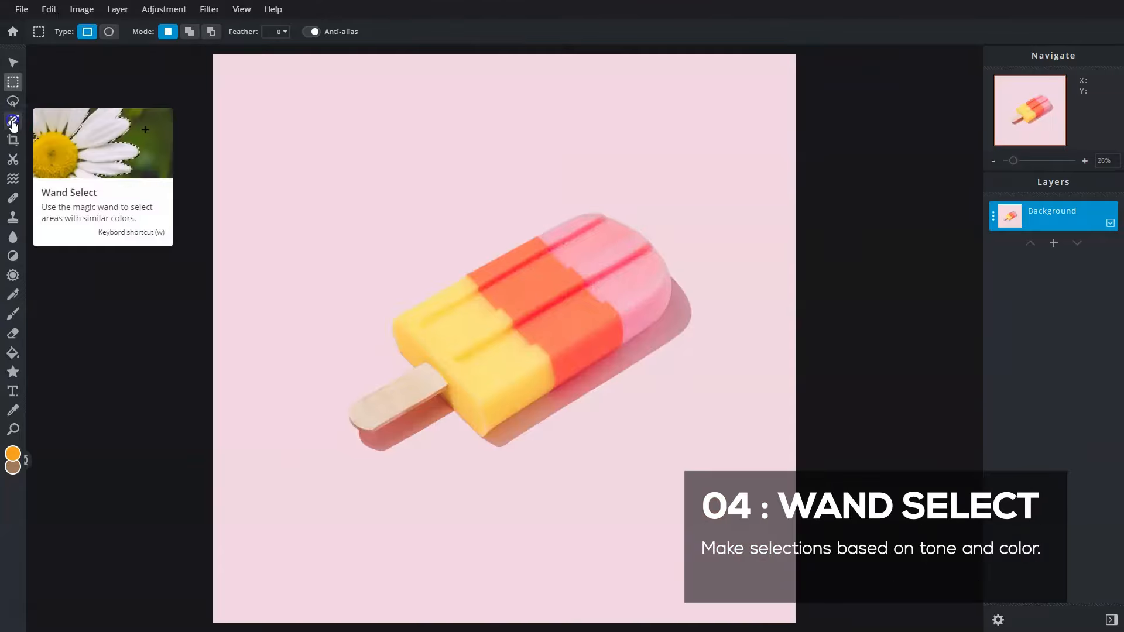
- Select the pink background around the popsicle with the Wand Select tool, using a lowered tolerance and a feather of 14
left_click(13, 121)
left_click(209, 33)
left_click_drag(154, 54, 138, 53)
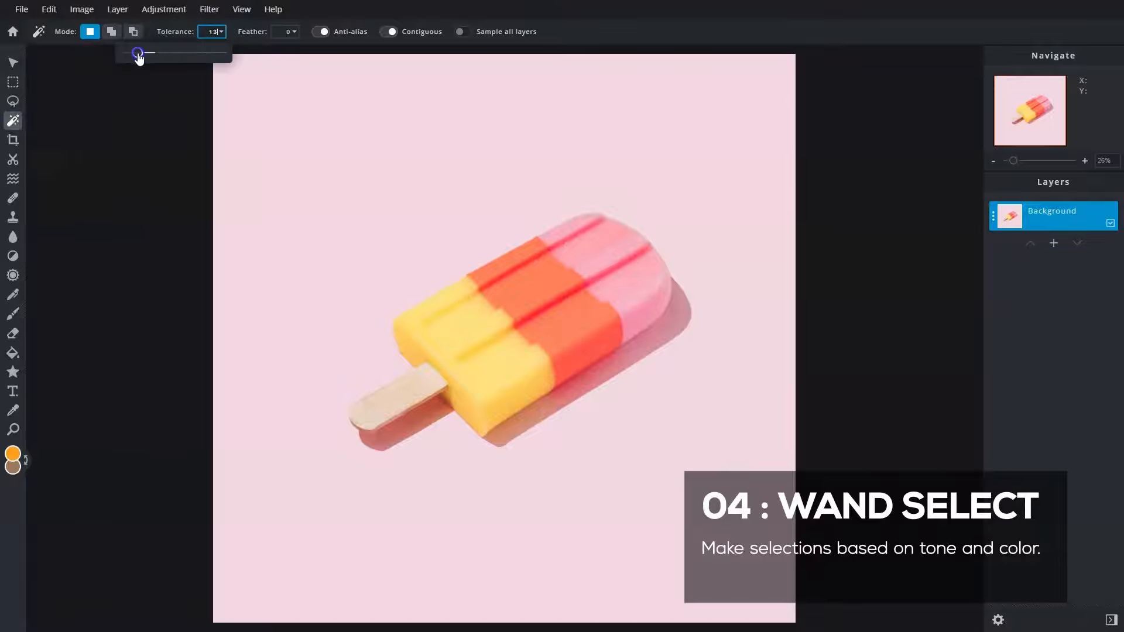
left_click(287, 33)
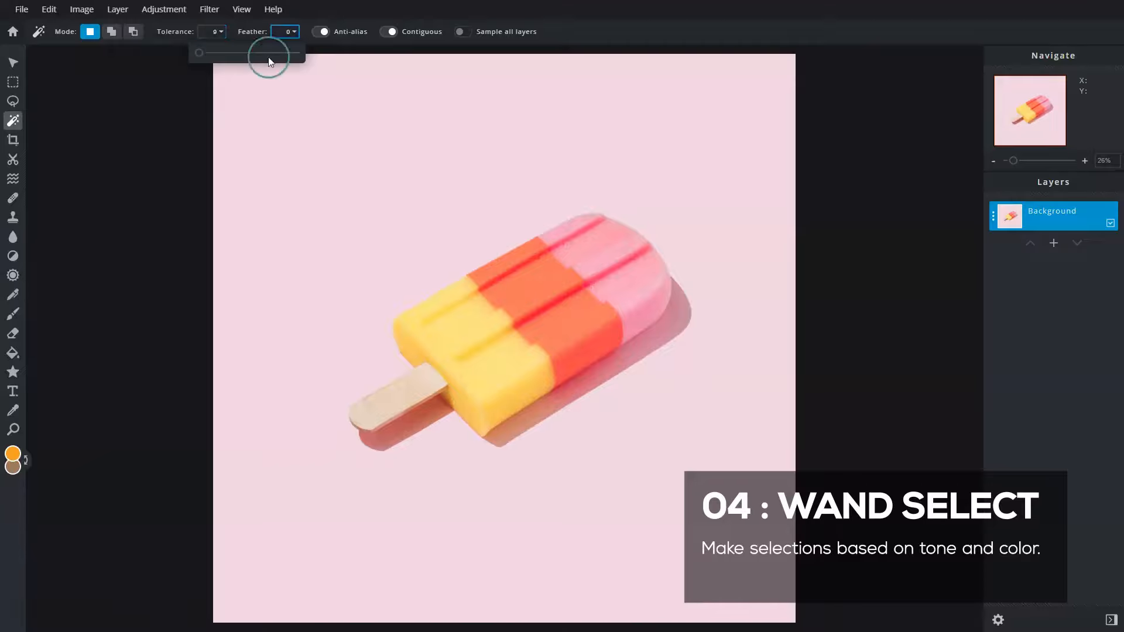
left_click_drag(195, 54, 212, 53)
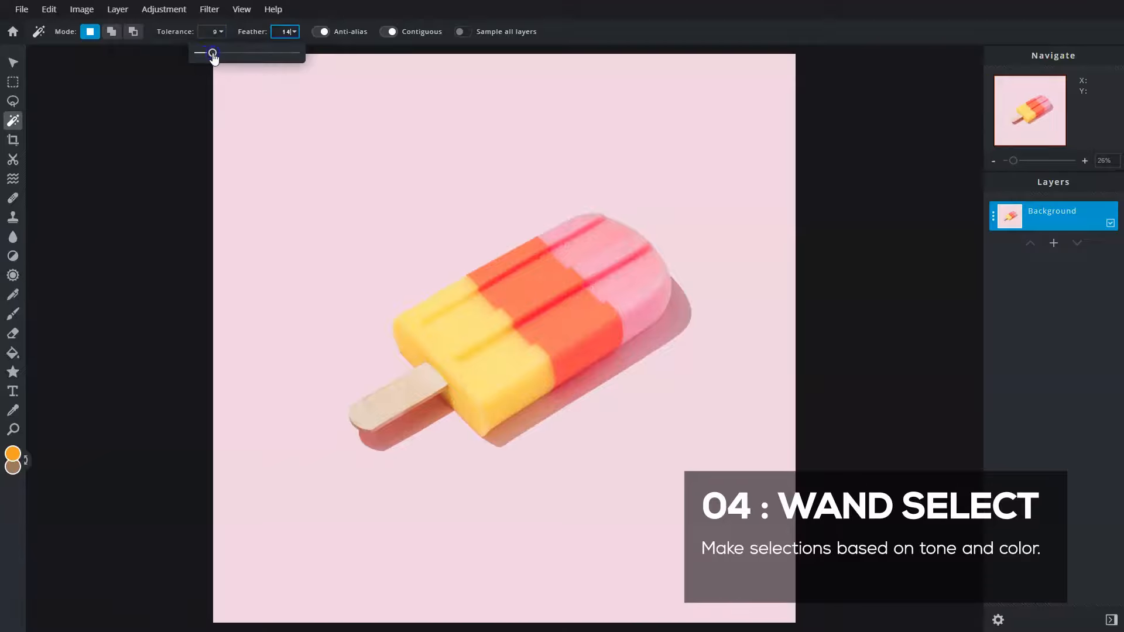
left_click(378, 269)
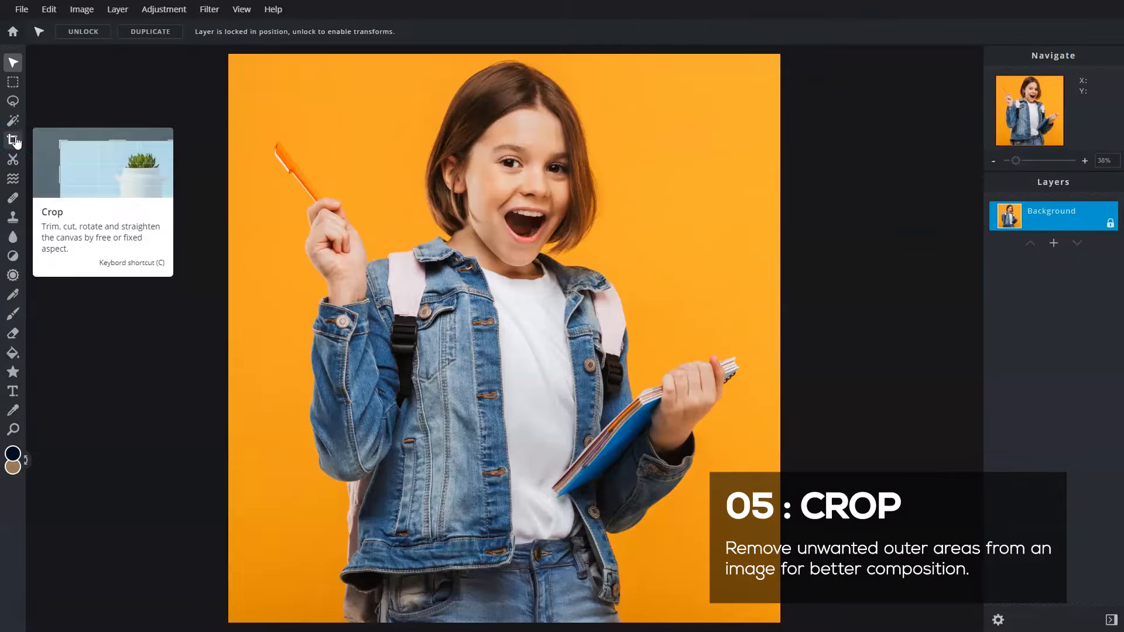
- Crop the photo of the girl by pulling in the lower-right corner, repositioning the framing and applying the crop
left_click(15, 141)
left_click_drag(770, 610, 675, 504)
left_click_drag(440, 270, 492, 270)
left_click(480, 35)
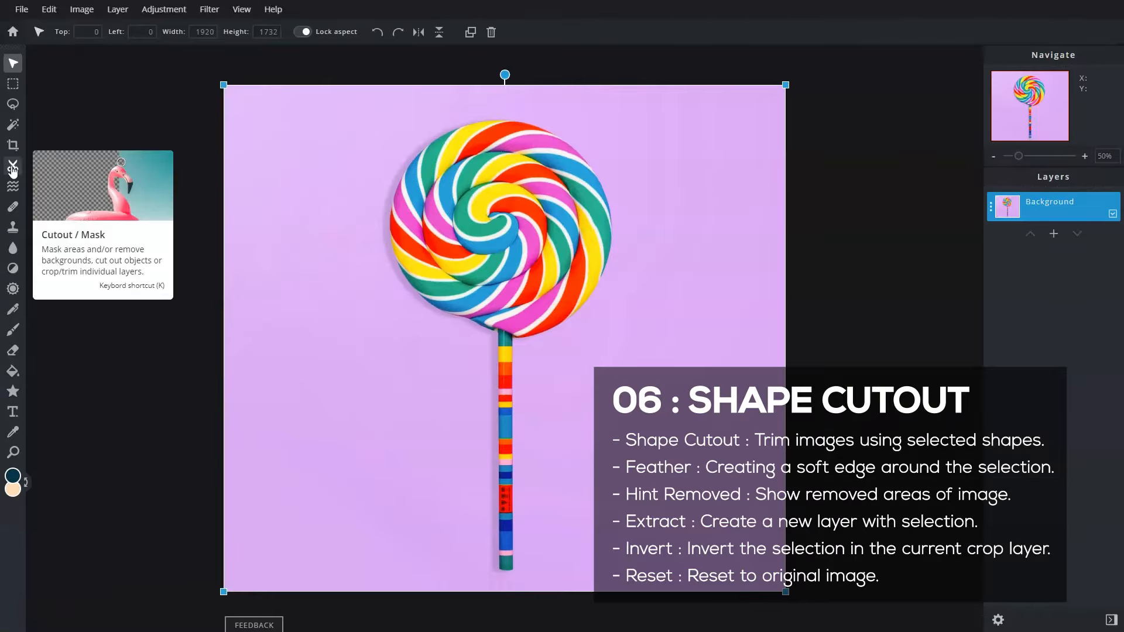
- Cut out a rectangular area from the centre of the lollipop's head with Shape Cutout in add mode
left_click(13, 167)
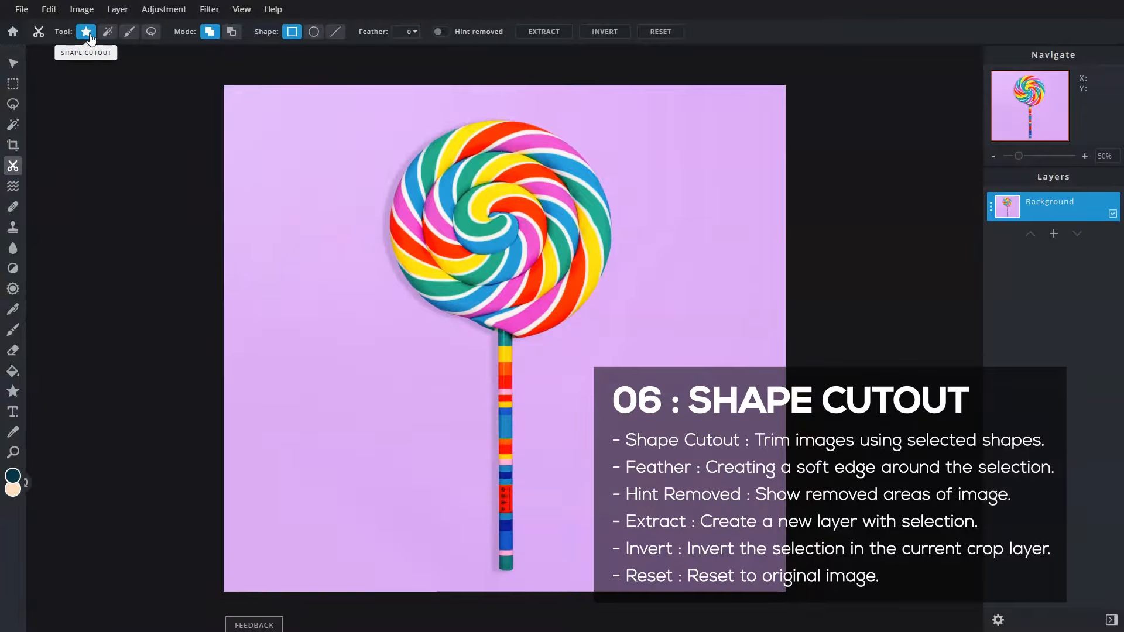
left_click(208, 36)
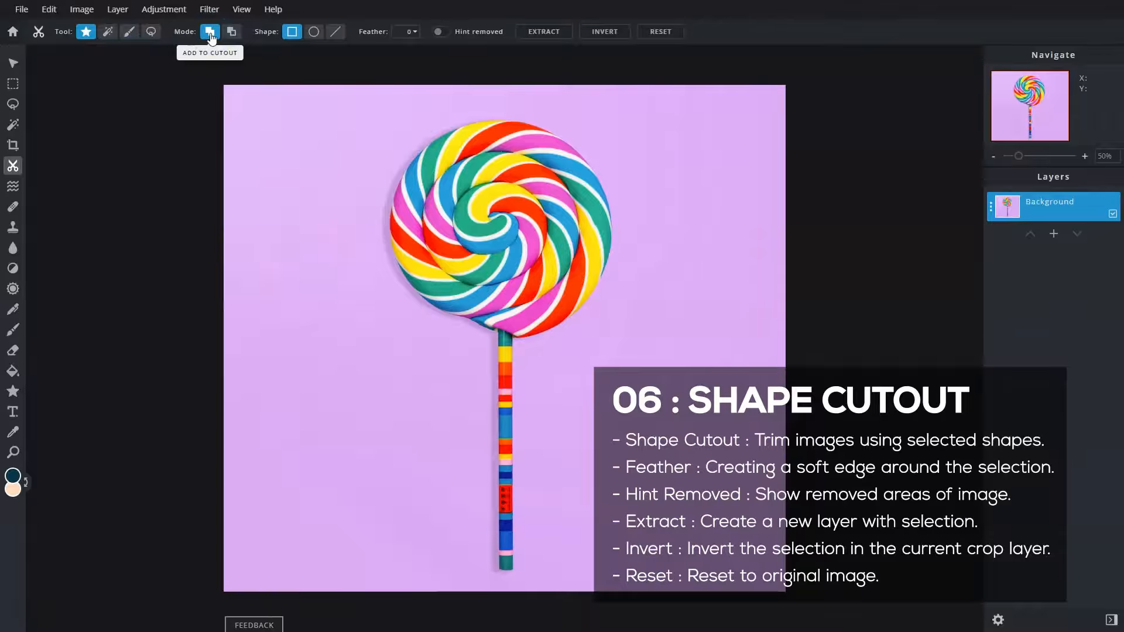
left_click(292, 32)
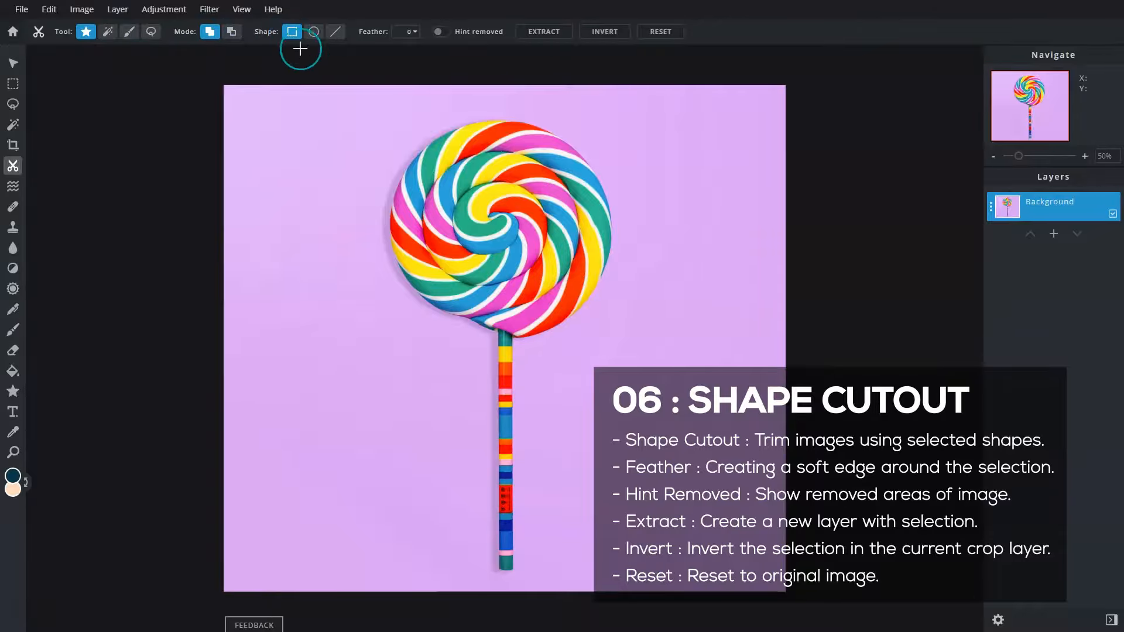
left_click_drag(587, 301, 587, 301)
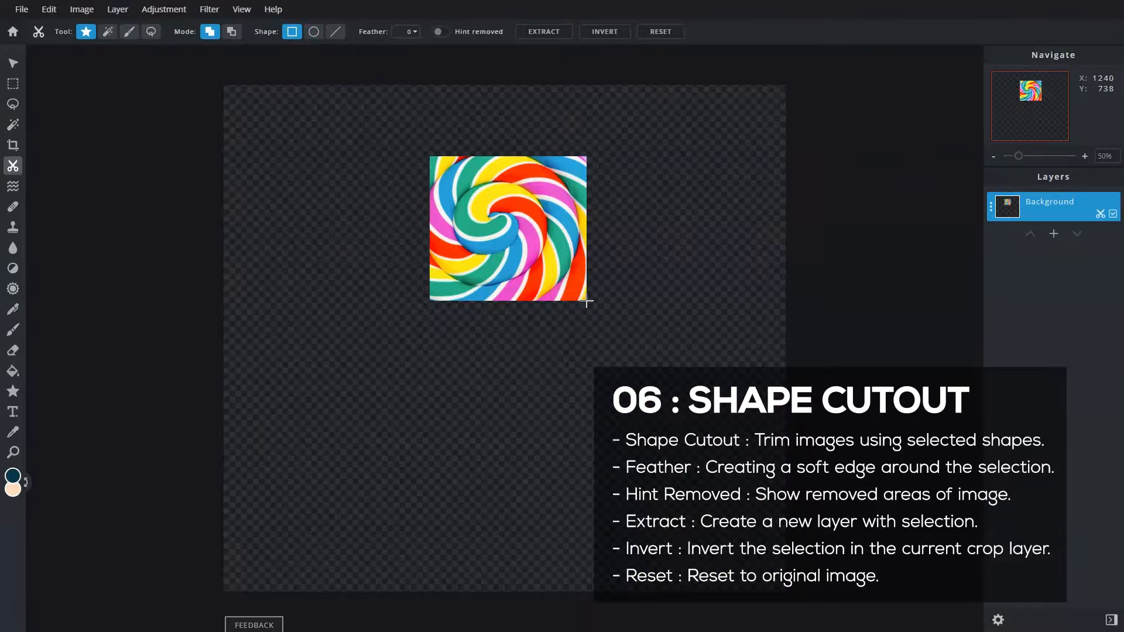
- Remove a circle from the middle of the rectangular lollipop cutout
left_click(232, 34)
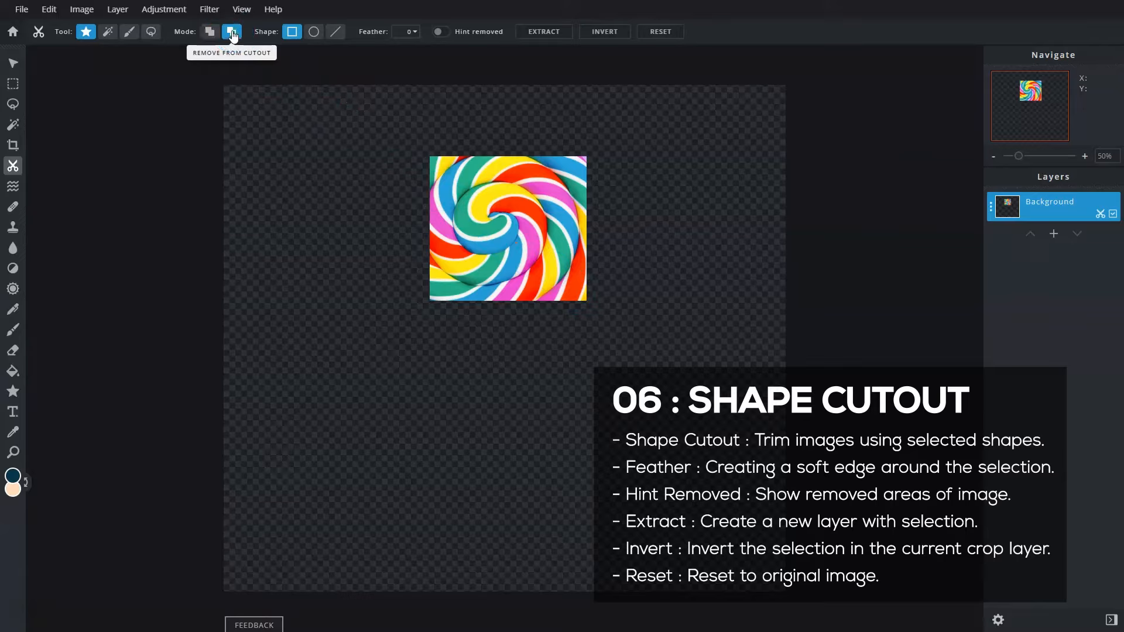
left_click(314, 33)
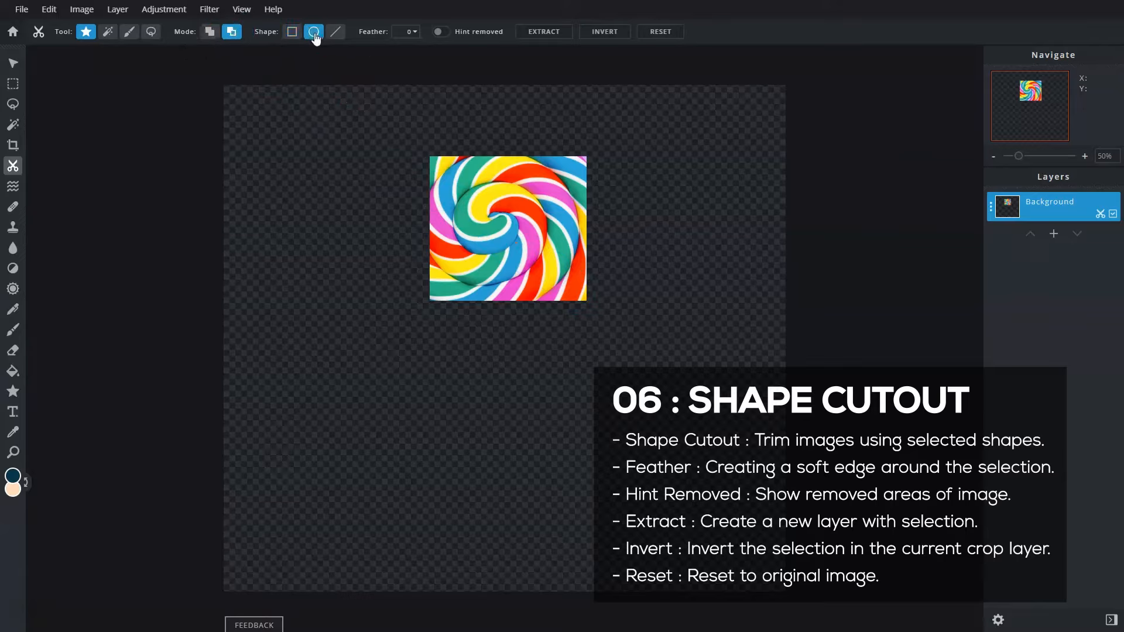
left_click_drag(559, 282, 560, 282)
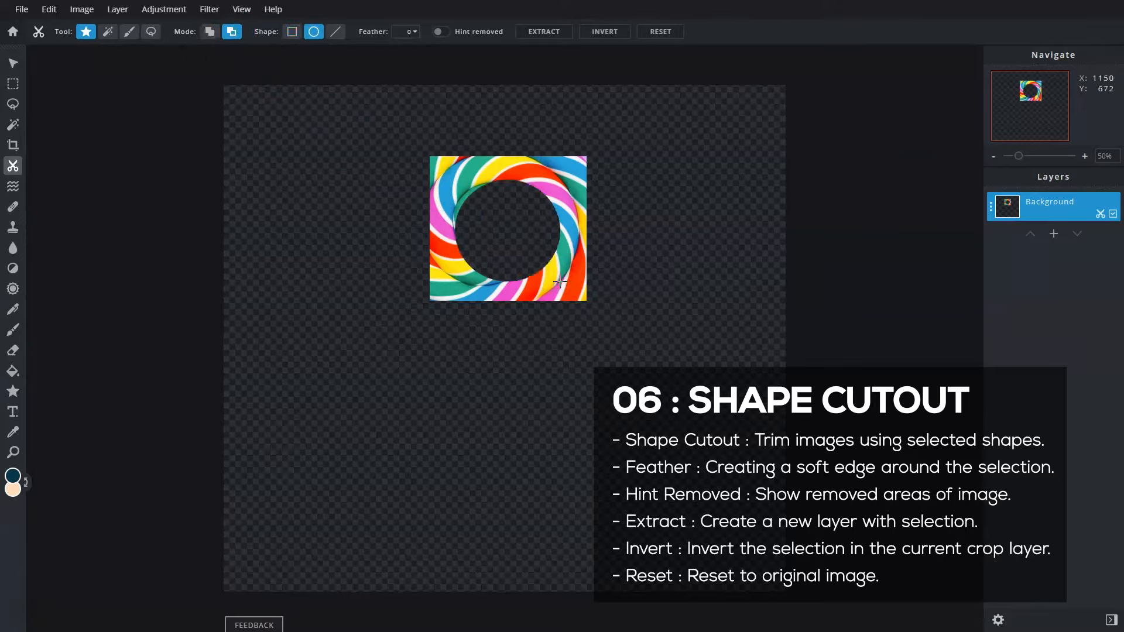
- Add a circular cutout around the whole lollipop head with a feather of 95 and the removed-area hint turned on
left_click(210, 35)
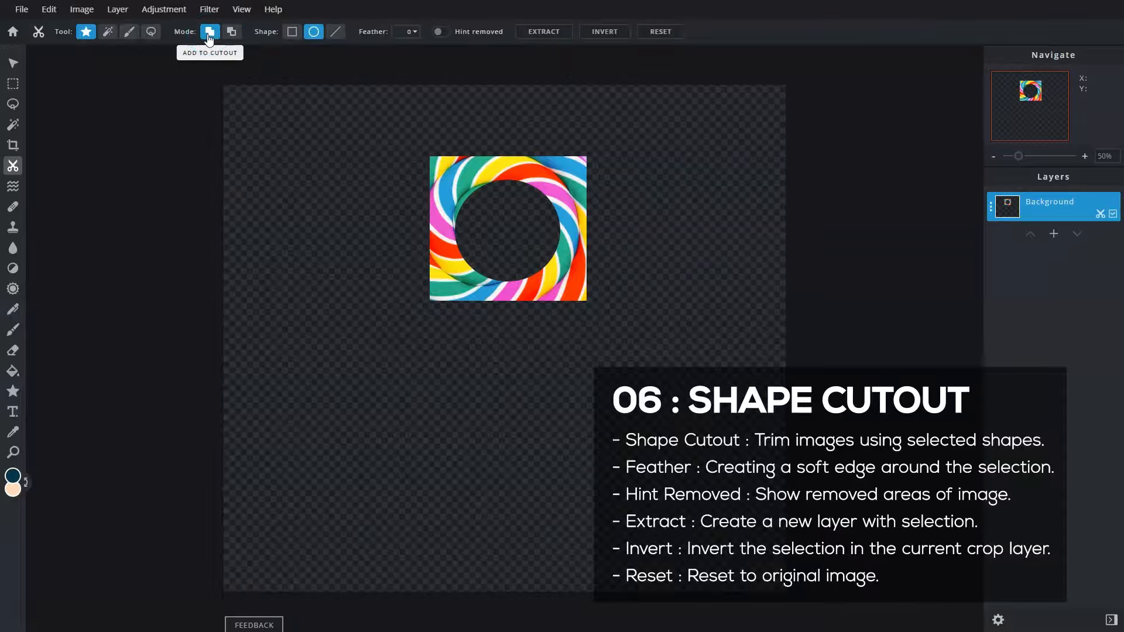
left_click(413, 32)
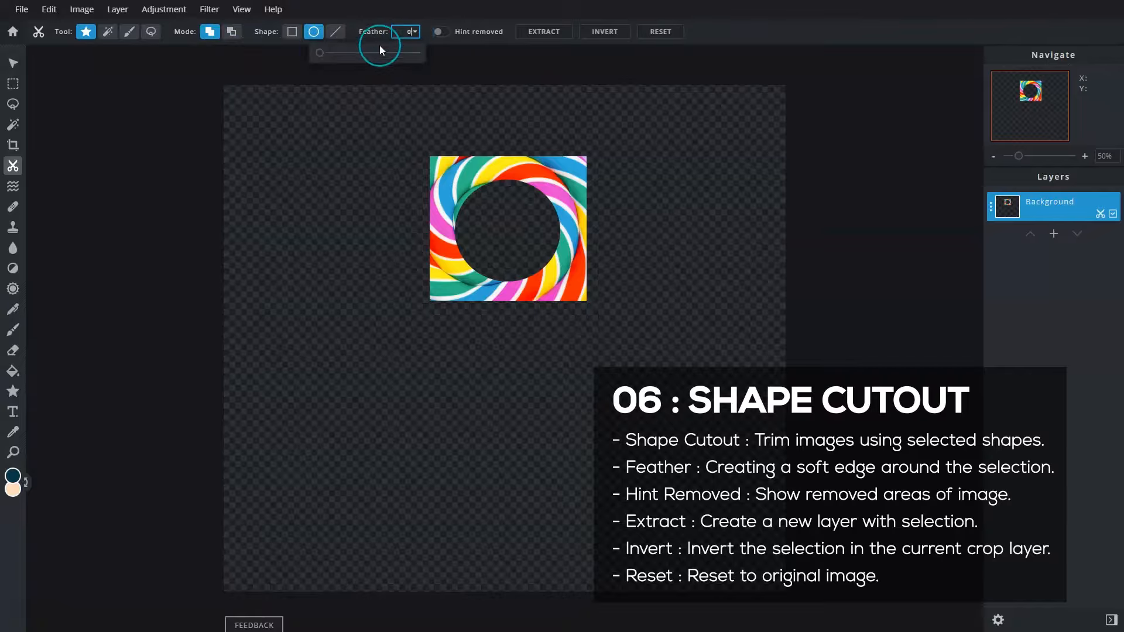
left_click_drag(338, 57, 413, 58)
left_click(438, 34)
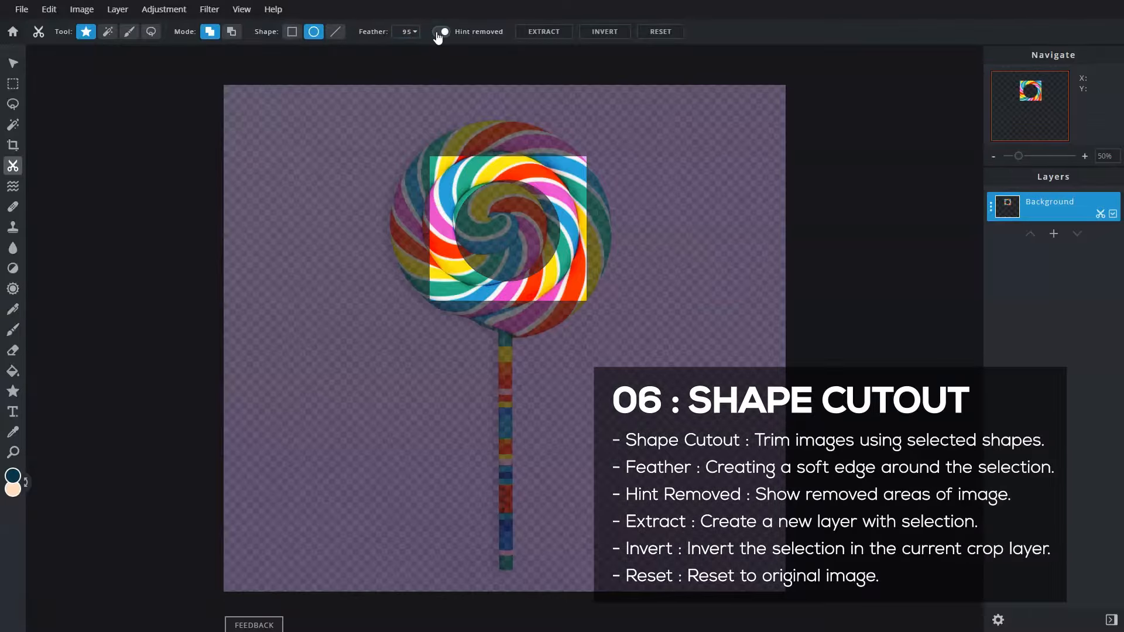
left_click_drag(383, 102, 508, 206)
left_click_drag(629, 345, 628, 348)
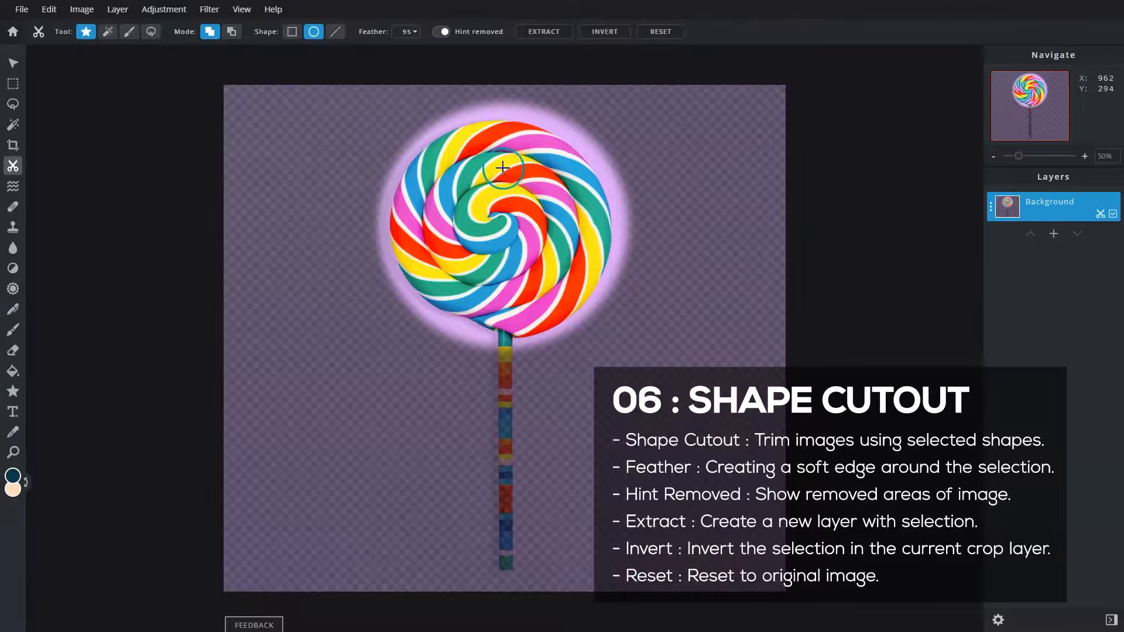
- Turn off the removed-area hint and invert the lollipop cutout
left_click(443, 32)
left_click(615, 33)
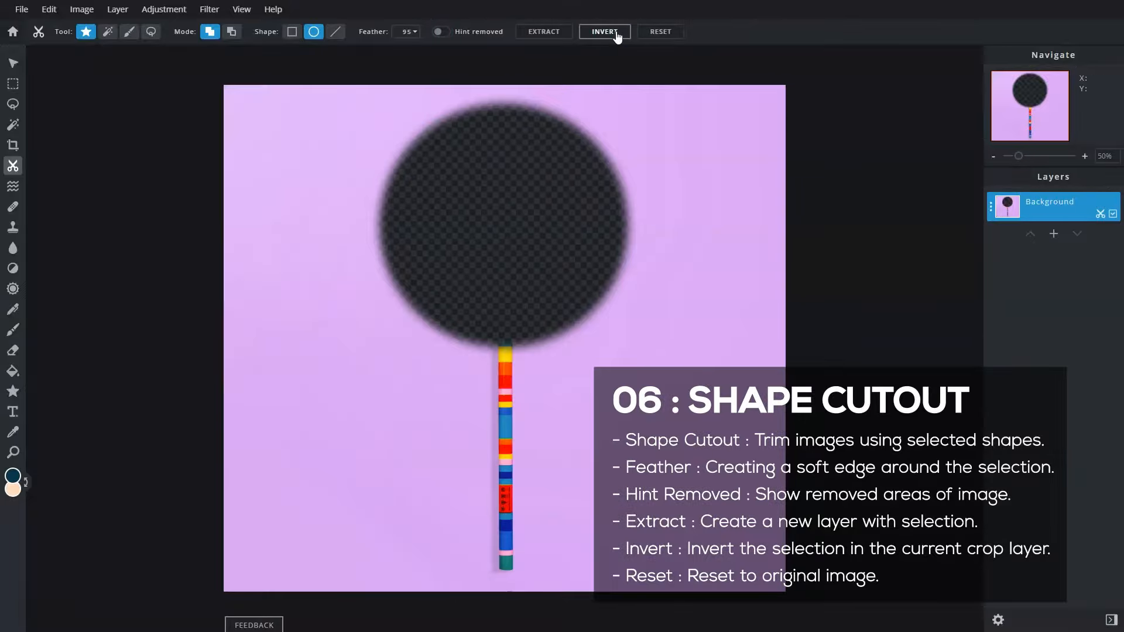
- Invert the lollipop cutout again and reset the layer to the original image
left_click(617, 35)
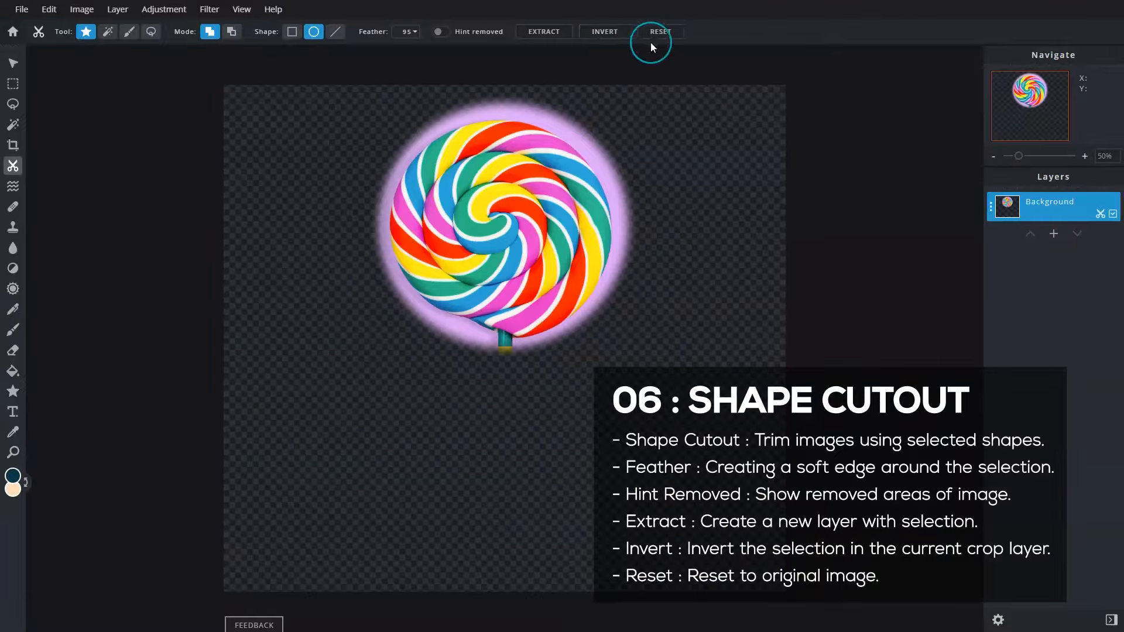
left_click(670, 37)
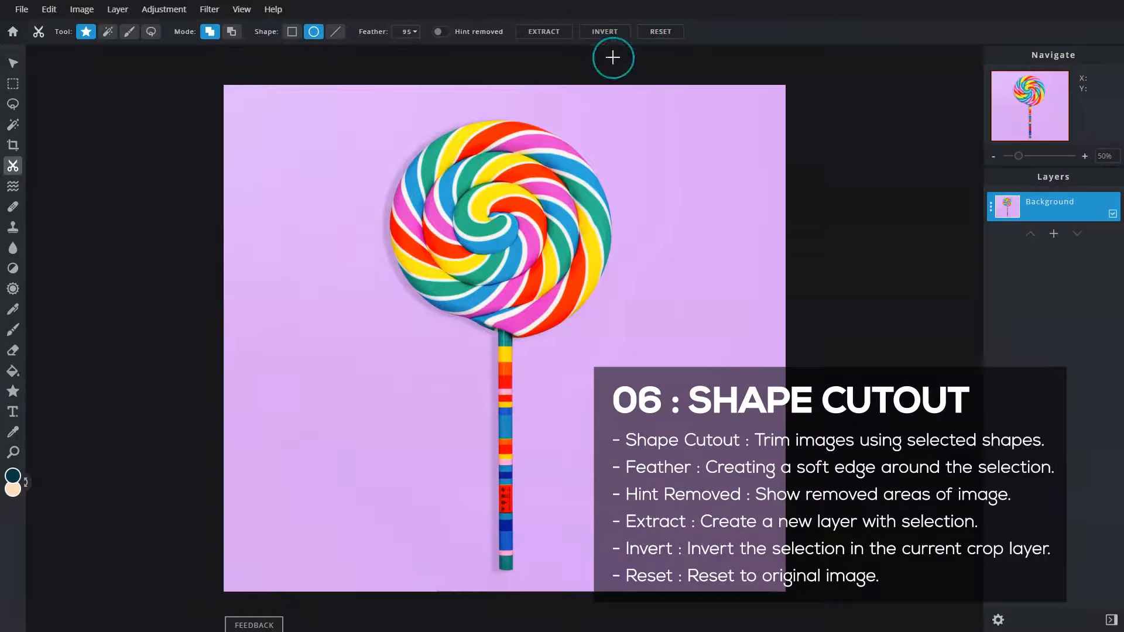
- Extract a circular cutout of the lollipop head to a new layer and move it down and to the left of the original
left_click_drag(392, 115, 615, 346)
left_click(557, 35)
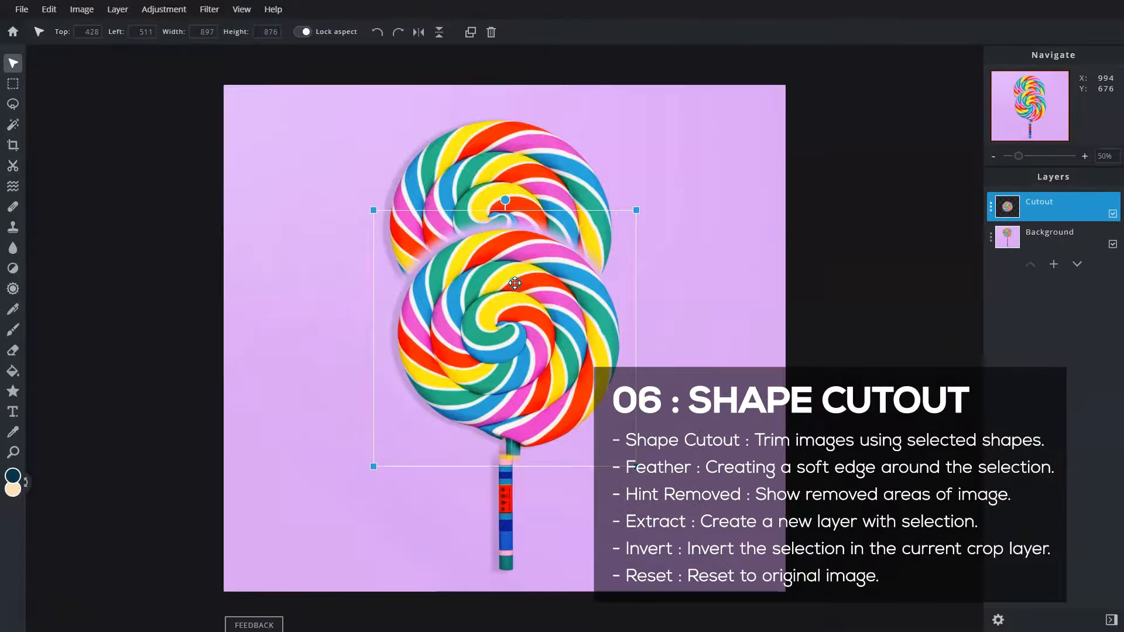
left_click_drag(515, 283, 363, 372)
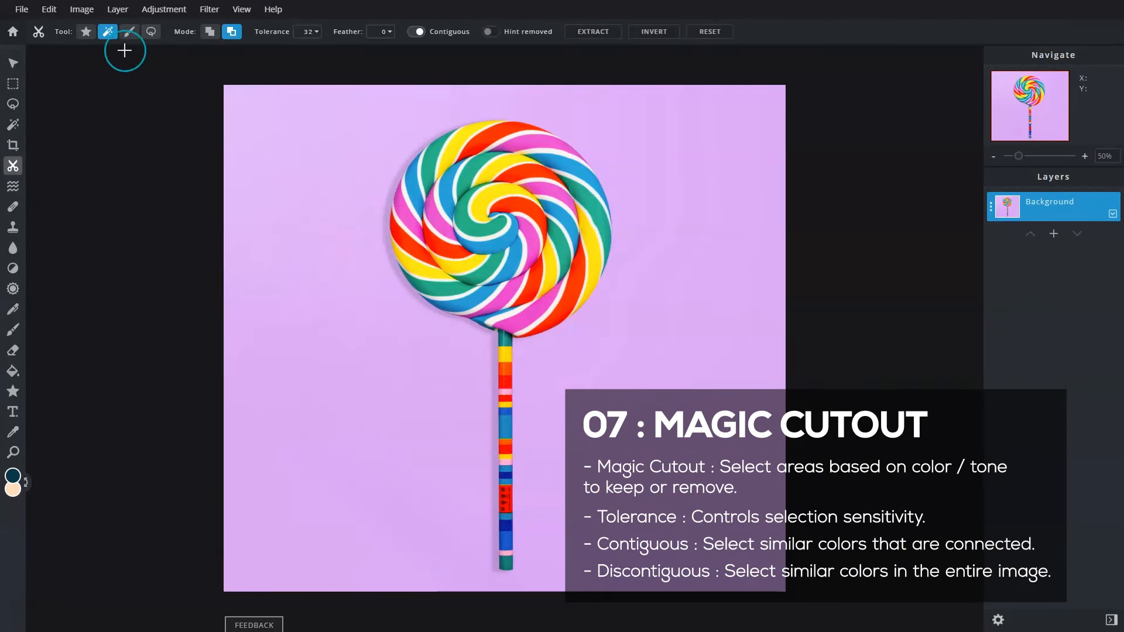
- Remove the purple background and the connected yellow and red stripes atop the lollipop head using Magic Cutout in remove mode with Contiguous on
left_click(233, 34)
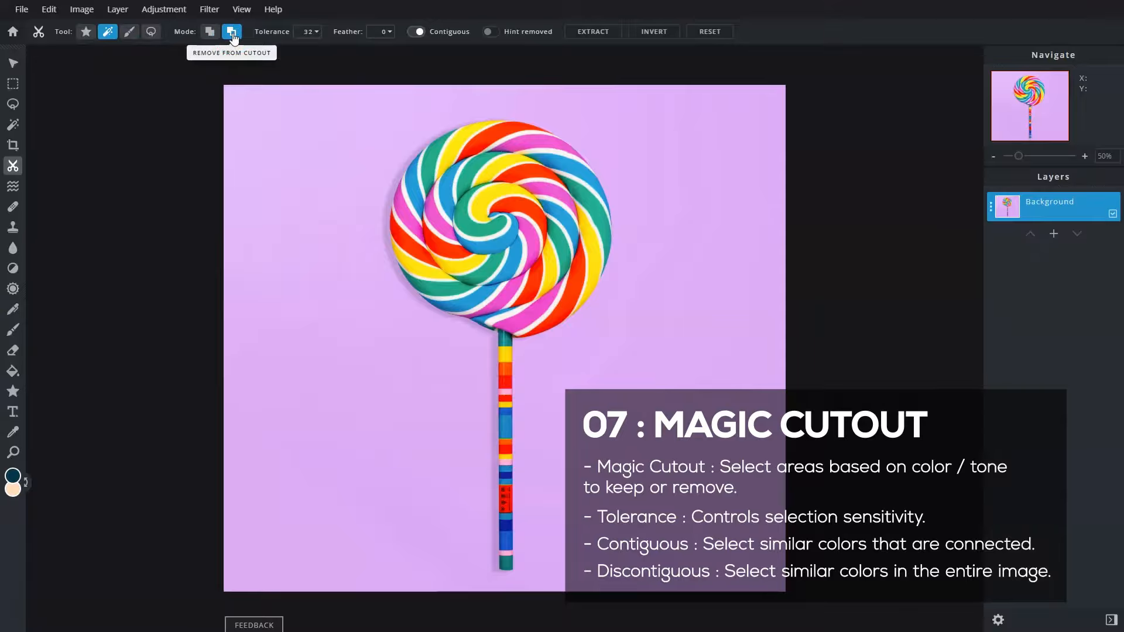
left_click(340, 153)
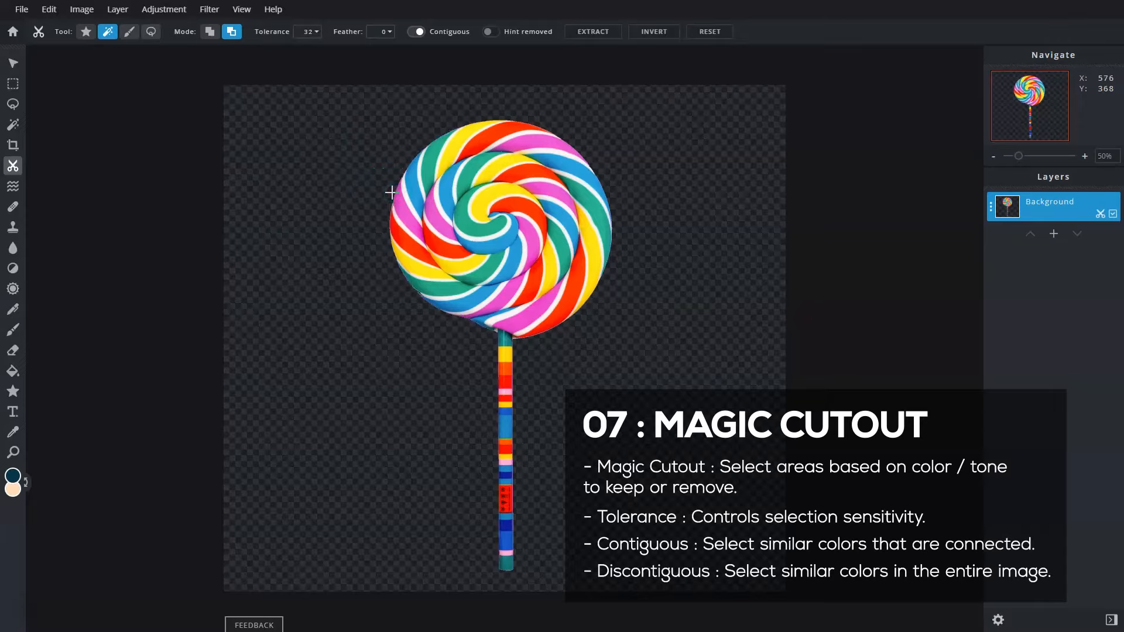
left_click(484, 143)
- Turn off Contiguous and remove the yellow and red stripes throughout the whole lollipop
left_click(418, 32)
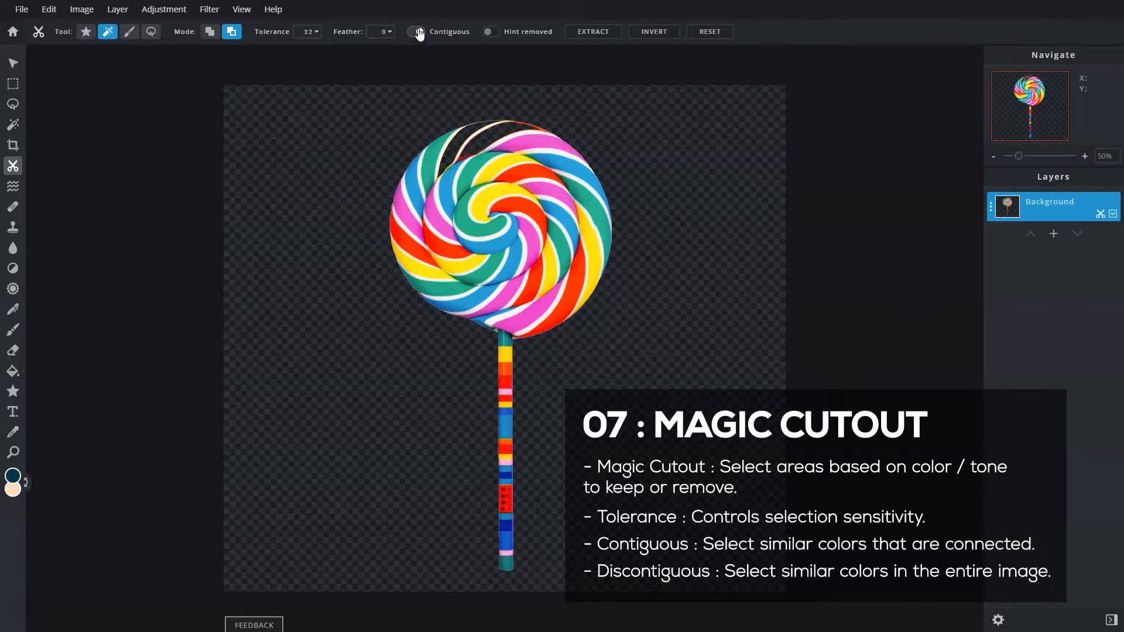
left_click(493, 171)
left_click(515, 175)
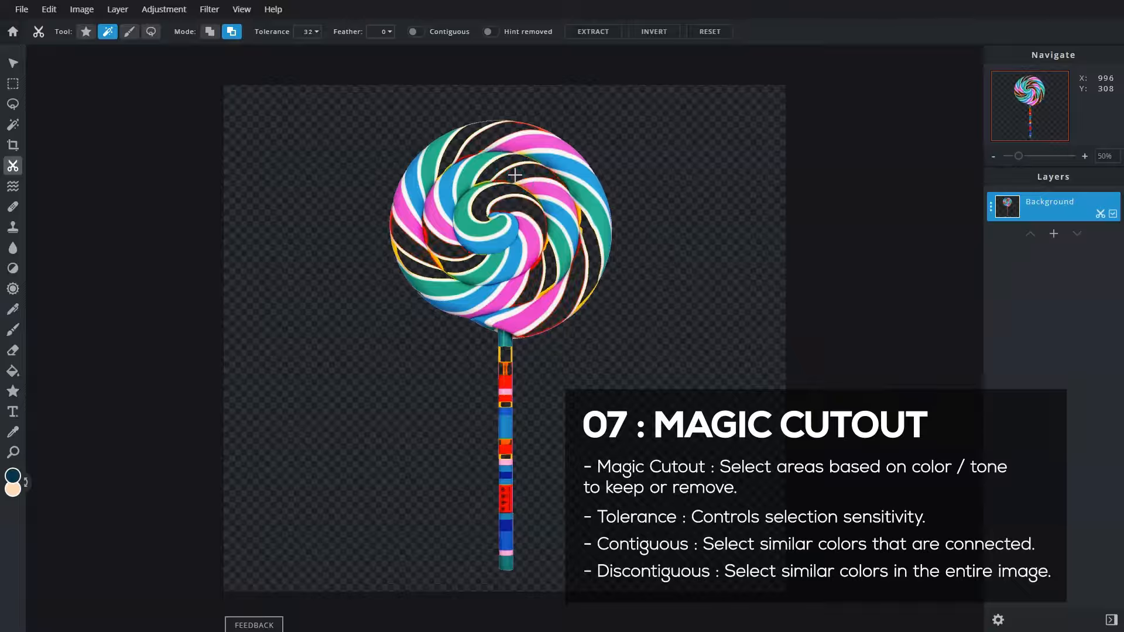
- Restore the purple background and the yellow and red stripes using Magic Cutout in add mode with a tolerance of 86
left_click(210, 34)
left_click(210, 34)
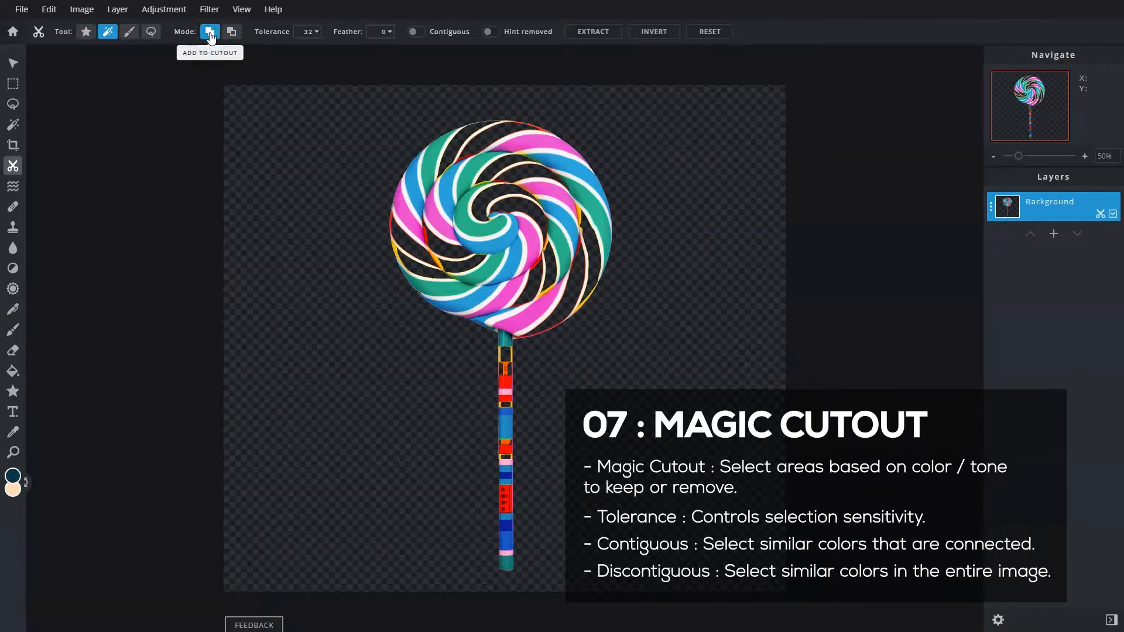
left_click(311, 32)
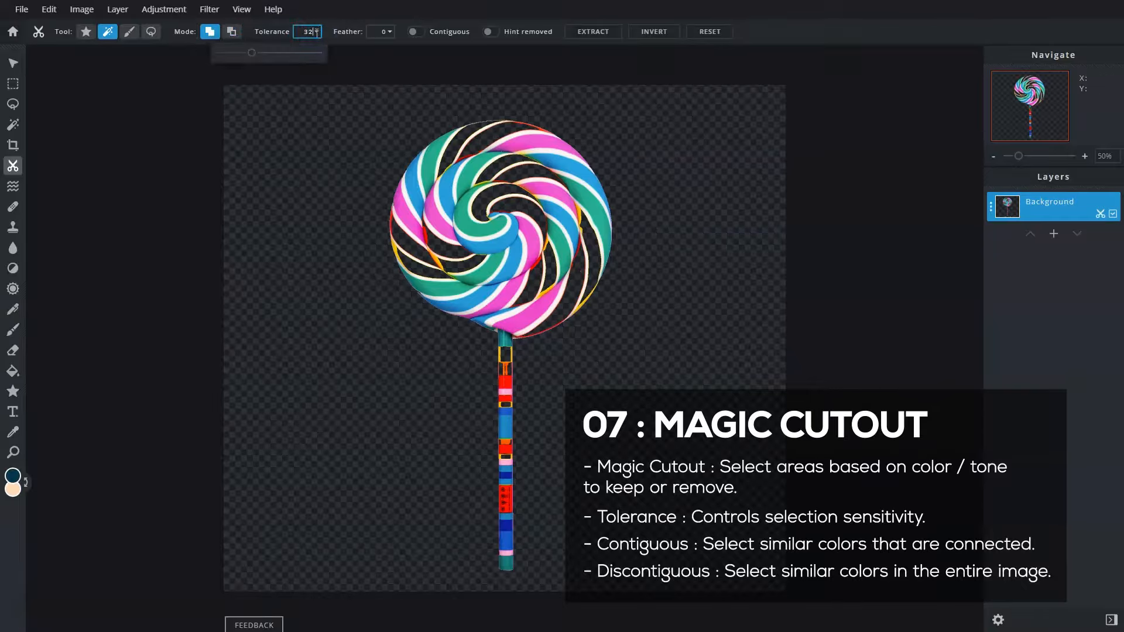
left_click_drag(257, 53, 304, 55)
left_click(325, 158)
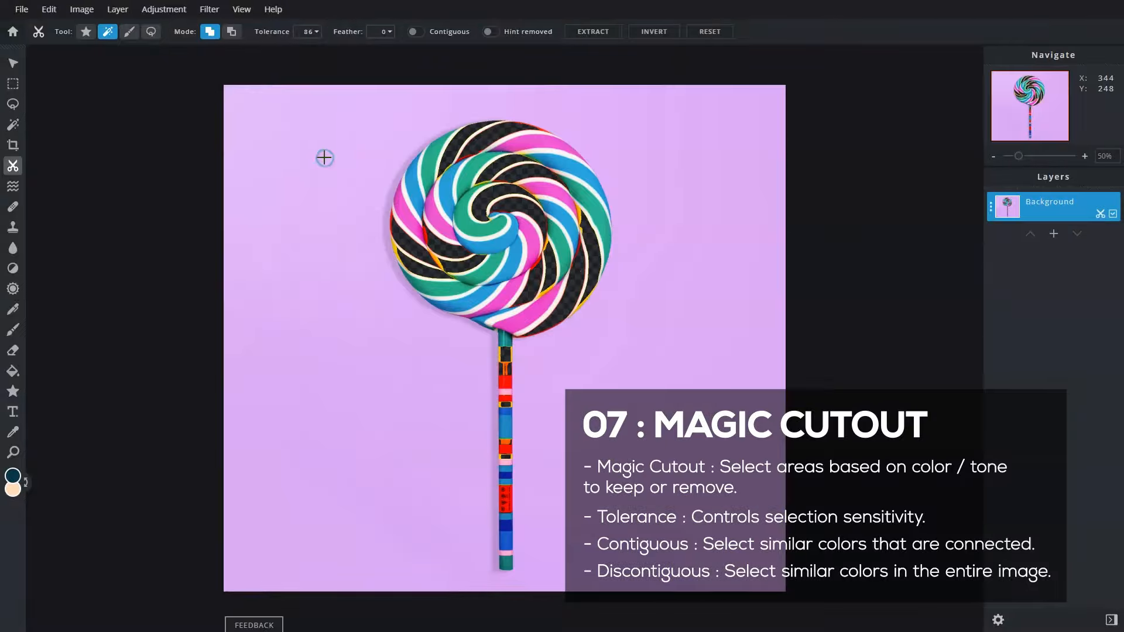
left_click(459, 147)
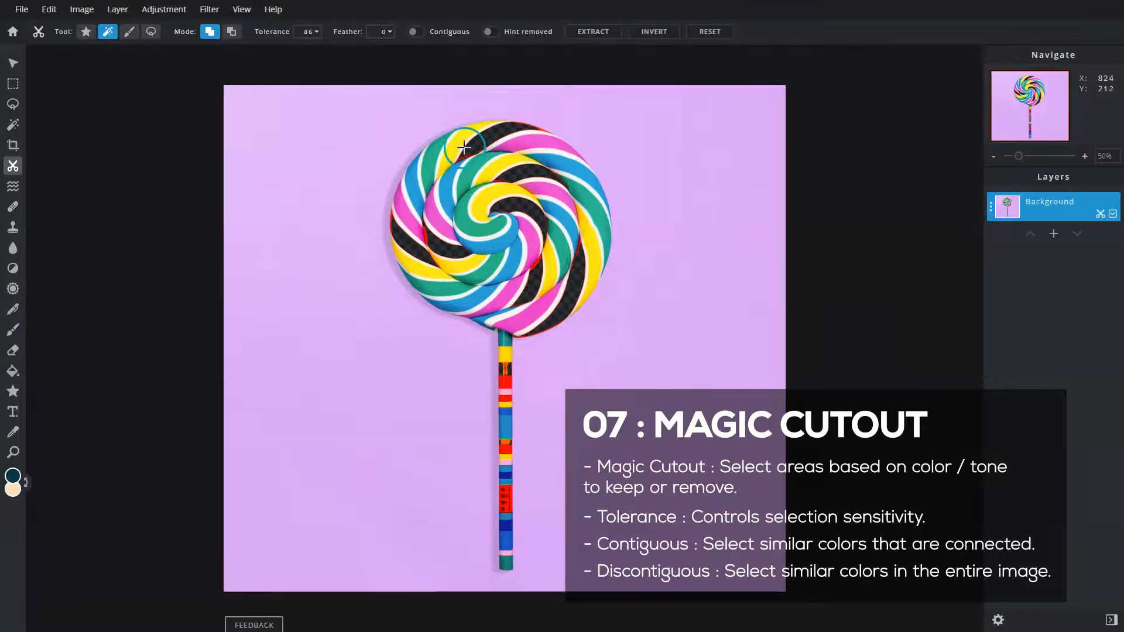
left_click(480, 145)
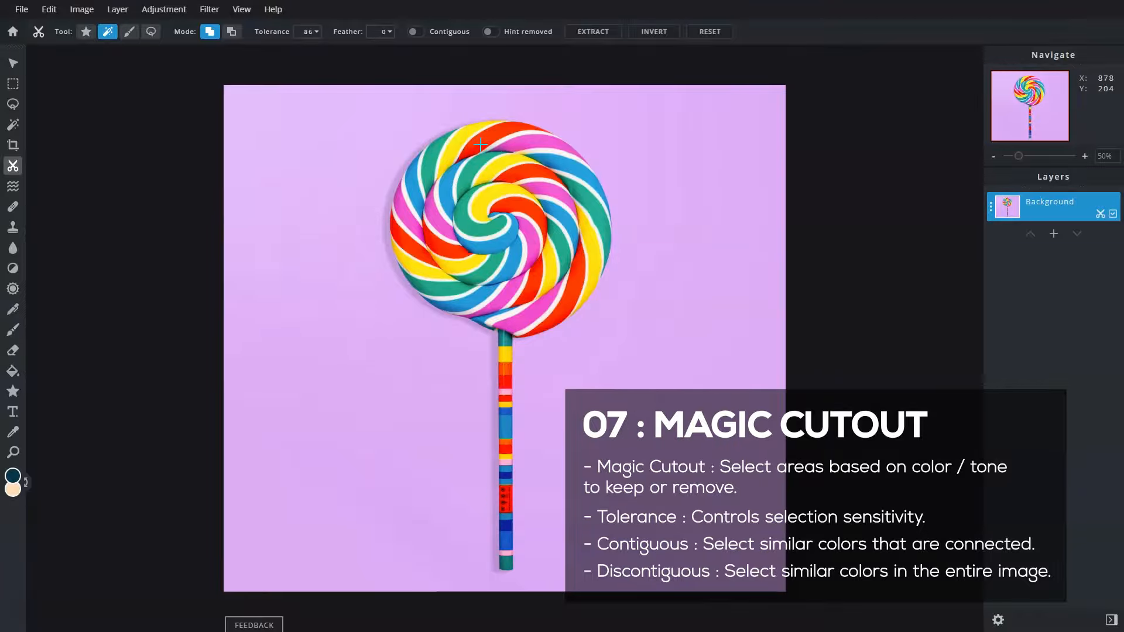
- Paint out the background along the left side of the lollipop head using Draw Cutout in remove mode, brush size 124 px and softness 17%
left_click(130, 33)
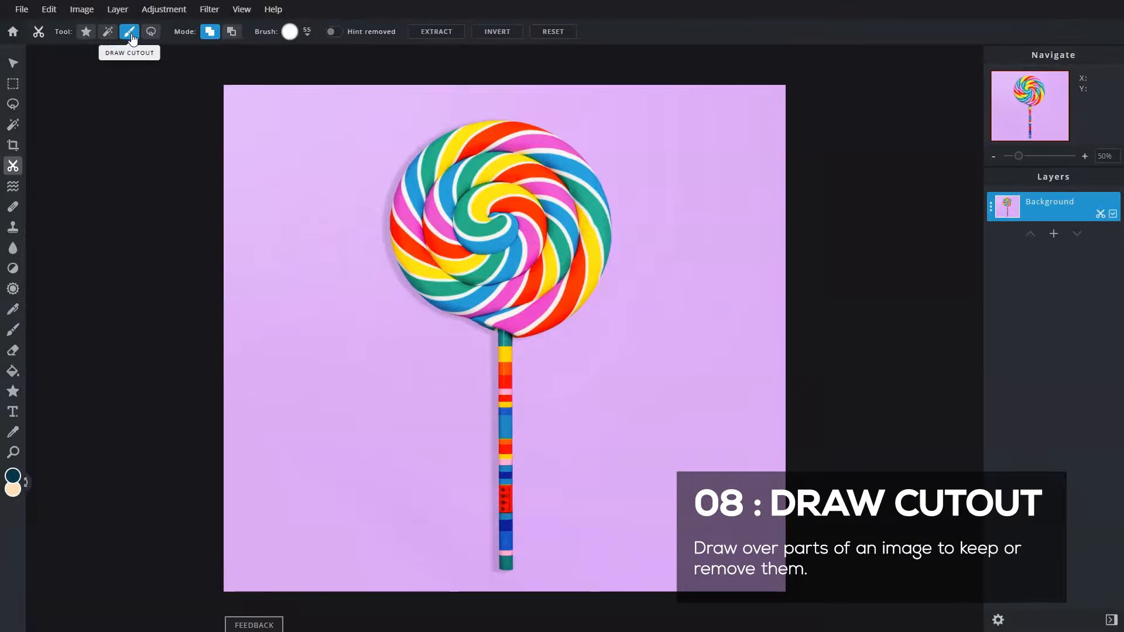
left_click(232, 32)
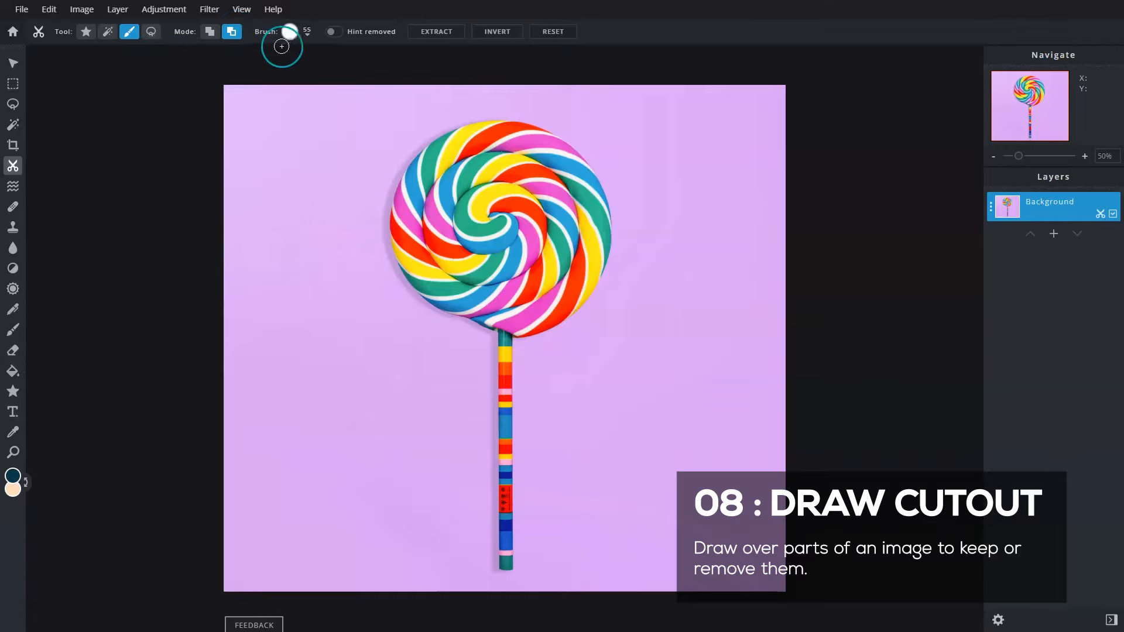
left_click(301, 33)
mouse_move(429, 76)
left_mouse_down()
mouse_move(444, 77)
mouse_move(444, 108)
left_mouse_up()
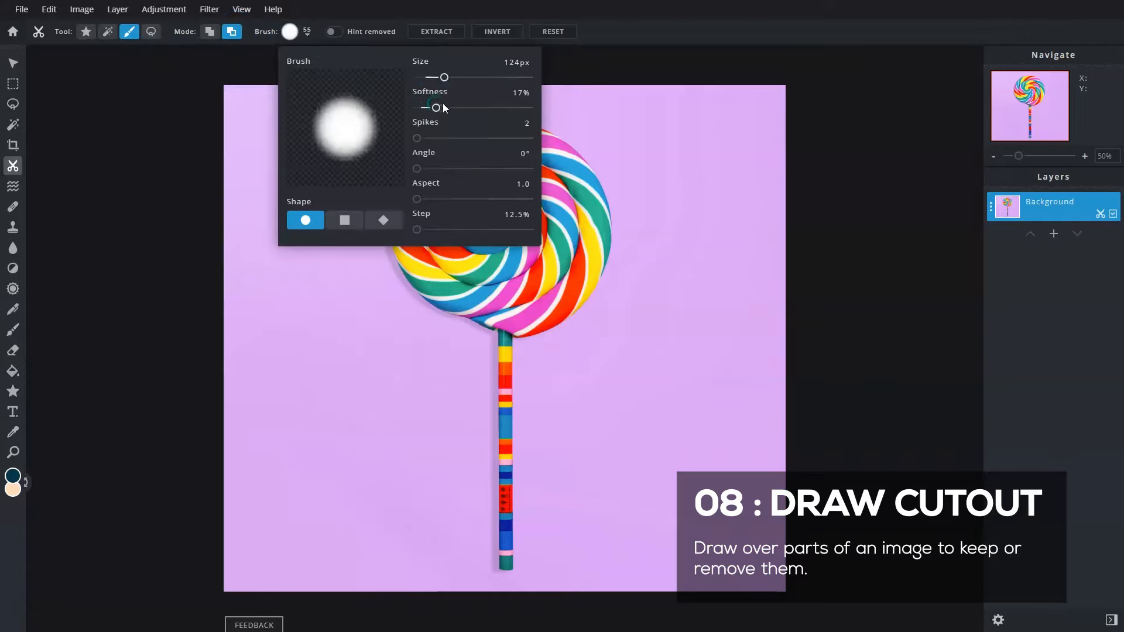
left_click(550, 104)
mouse_move(339, 160)
left_mouse_down()
mouse_move(359, 186)
mouse_move(400, 142)
mouse_move(376, 192)
mouse_move(373, 253)
mouse_move(399, 291)
mouse_move(355, 196)
mouse_move(336, 231)
mouse_move(402, 327)
mouse_move(435, 326)
mouse_move(404, 297)
mouse_move(452, 331)
mouse_move(387, 317)
mouse_move(486, 338)
left_mouse_up()
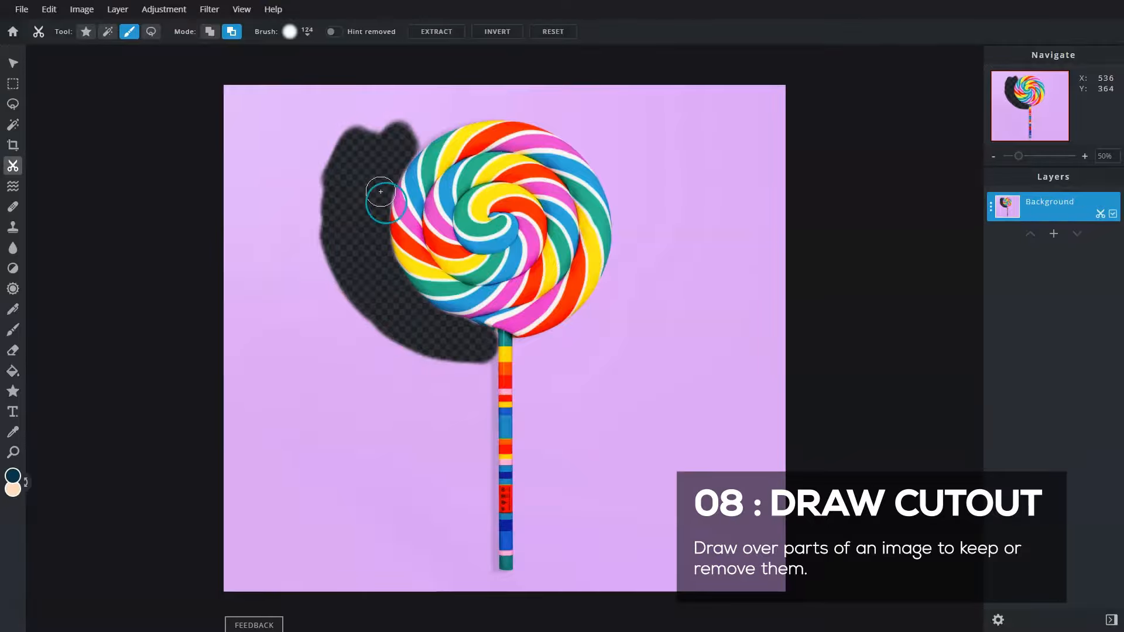
- Remove the background on both sides of the lollipop stick using a square brush with 7% softness
left_click(302, 31)
left_click(347, 226)
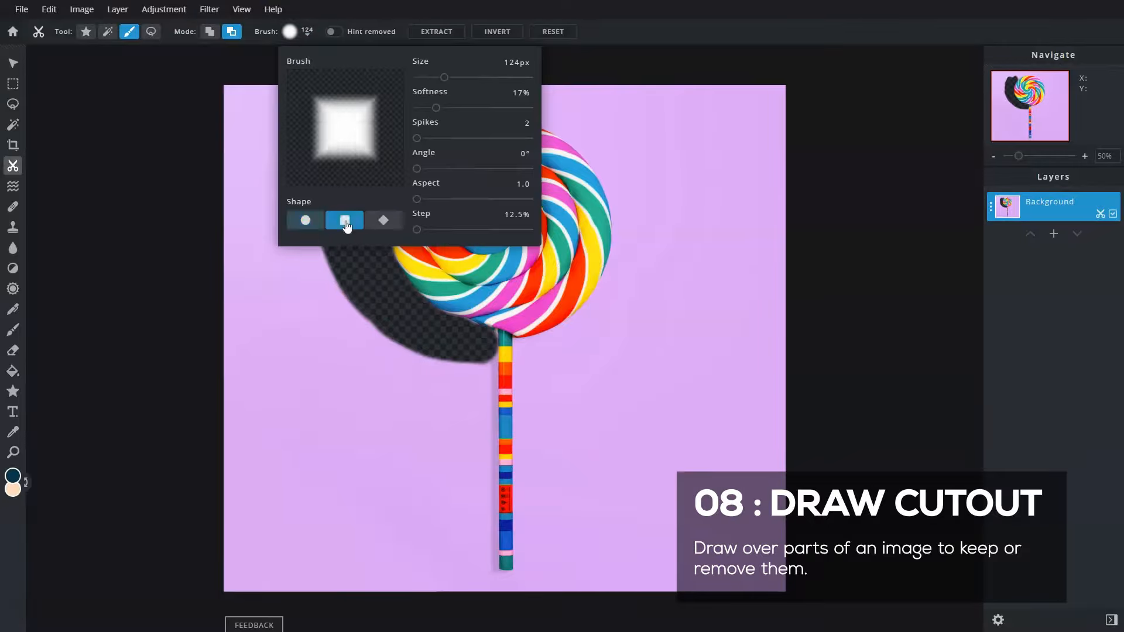
left_click_drag(437, 108, 425, 109)
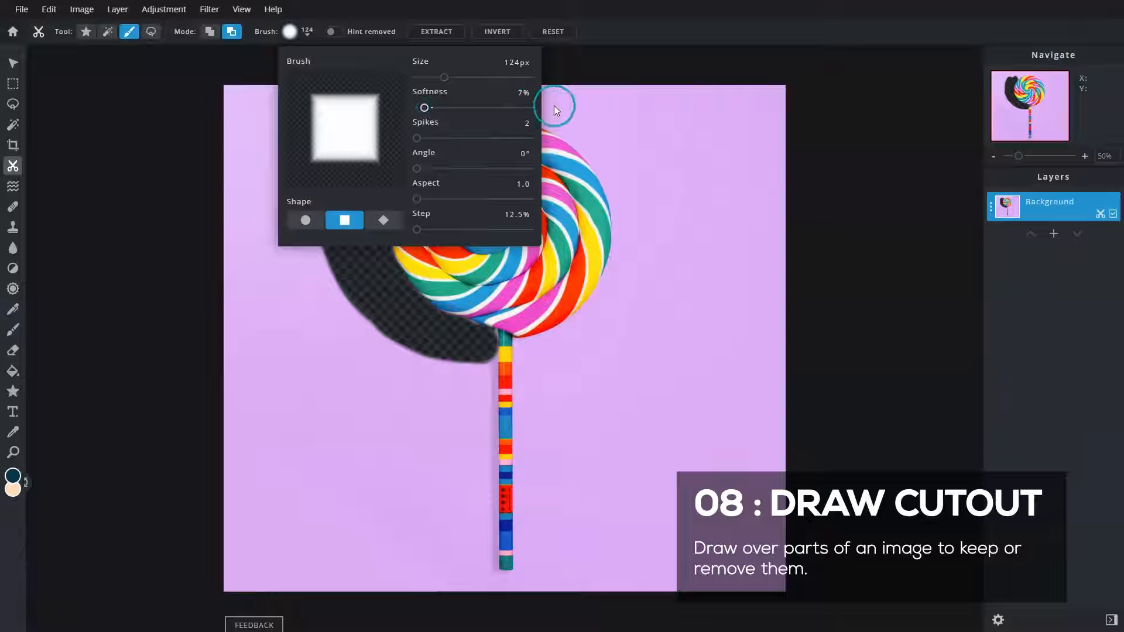
left_click_drag(479, 398, 480, 603)
left_click_drag(529, 350, 532, 603)
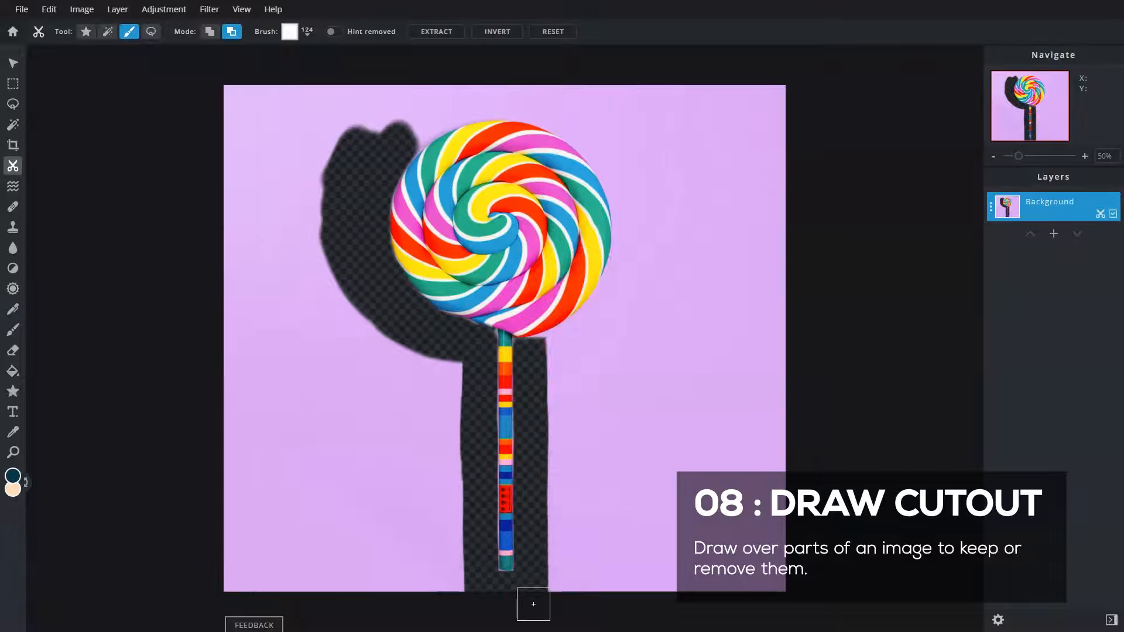
- Paint back the removed background around the lollipop in add mode with the square brush at 147 px and a 43° angle
left_click(209, 31)
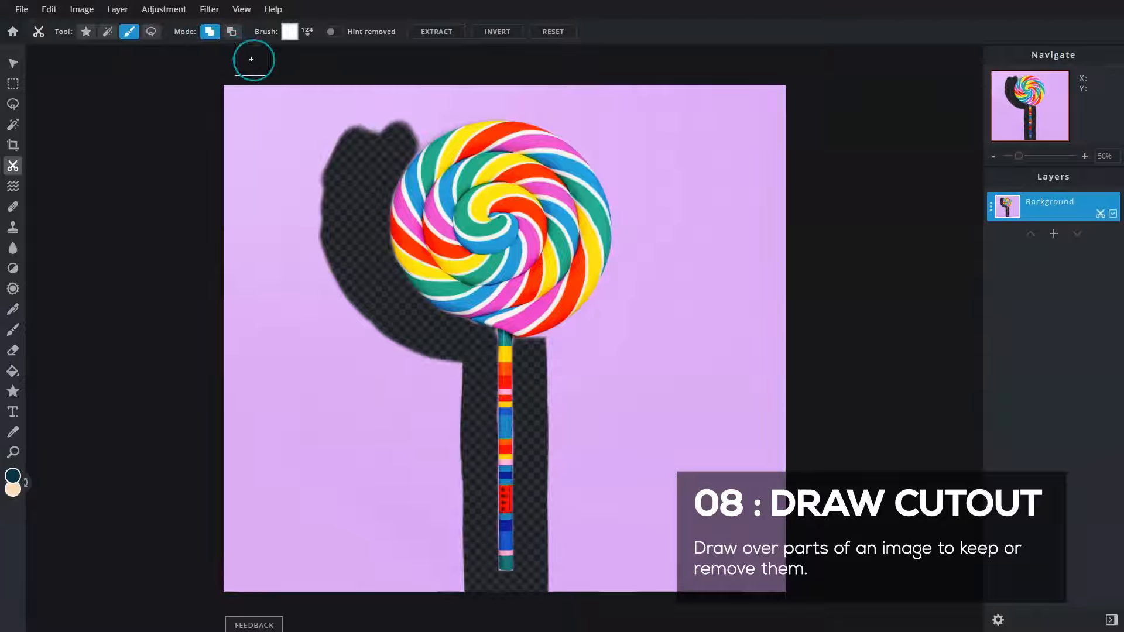
left_click(307, 32)
left_click_drag(444, 78, 449, 79)
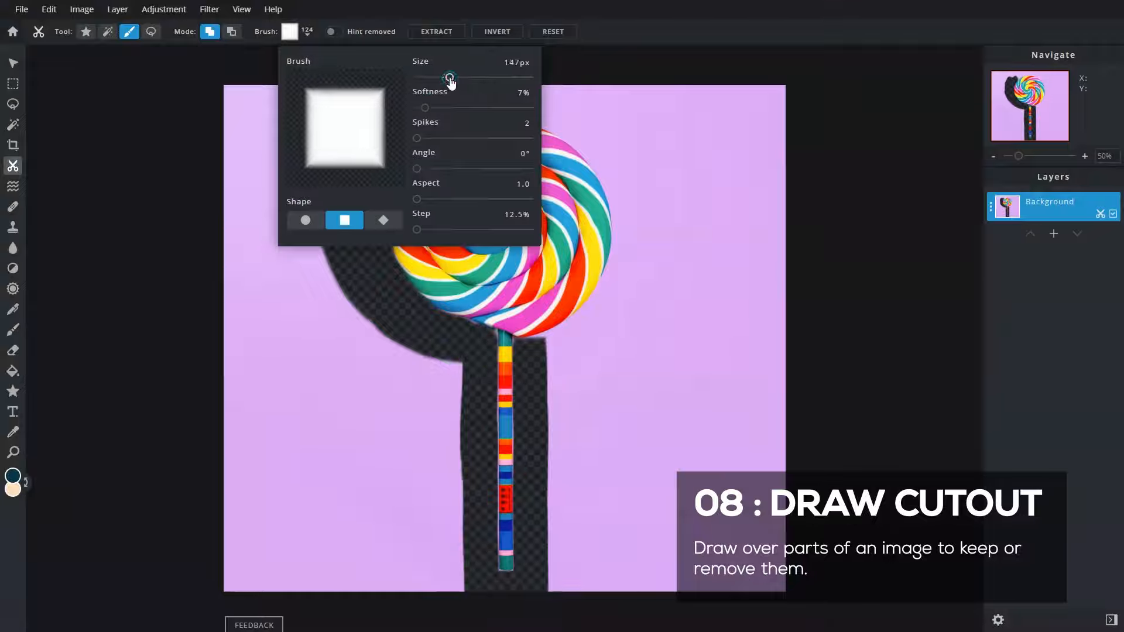
left_click_drag(432, 164, 431, 170)
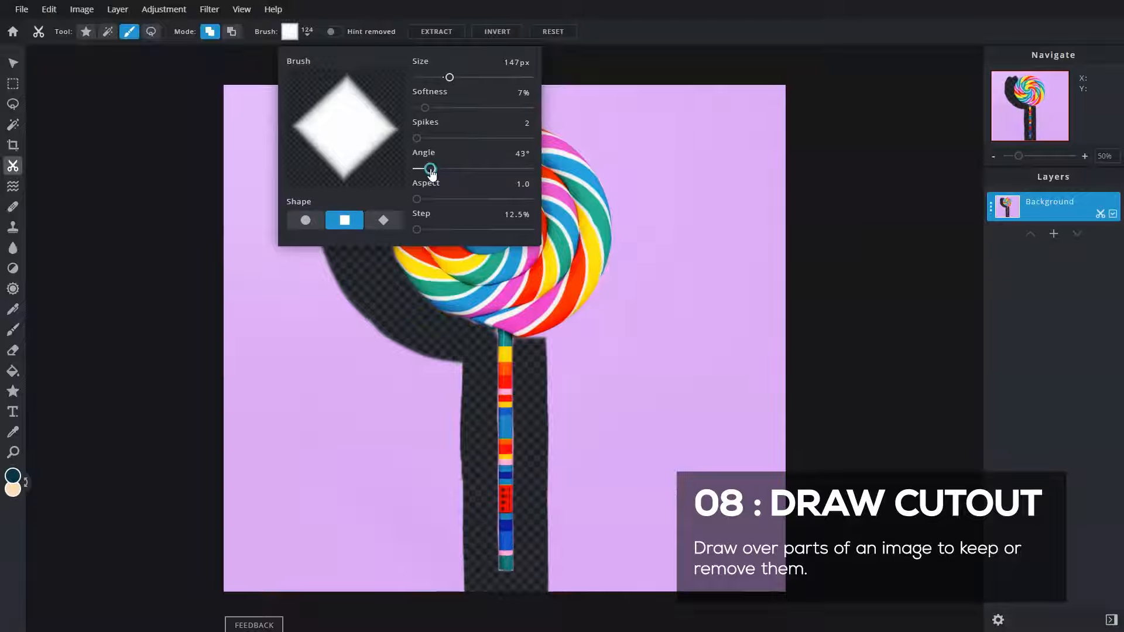
mouse_move(416, 114)
left_mouse_down()
mouse_move(406, 156)
mouse_move(334, 255)
mouse_move(464, 272)
mouse_move(540, 410)
mouse_move(567, 576)
left_mouse_up()
- Cut out the lollipop head with some background to its right using Lasso Cutout in add mode with a feather of 29
left_click(152, 36)
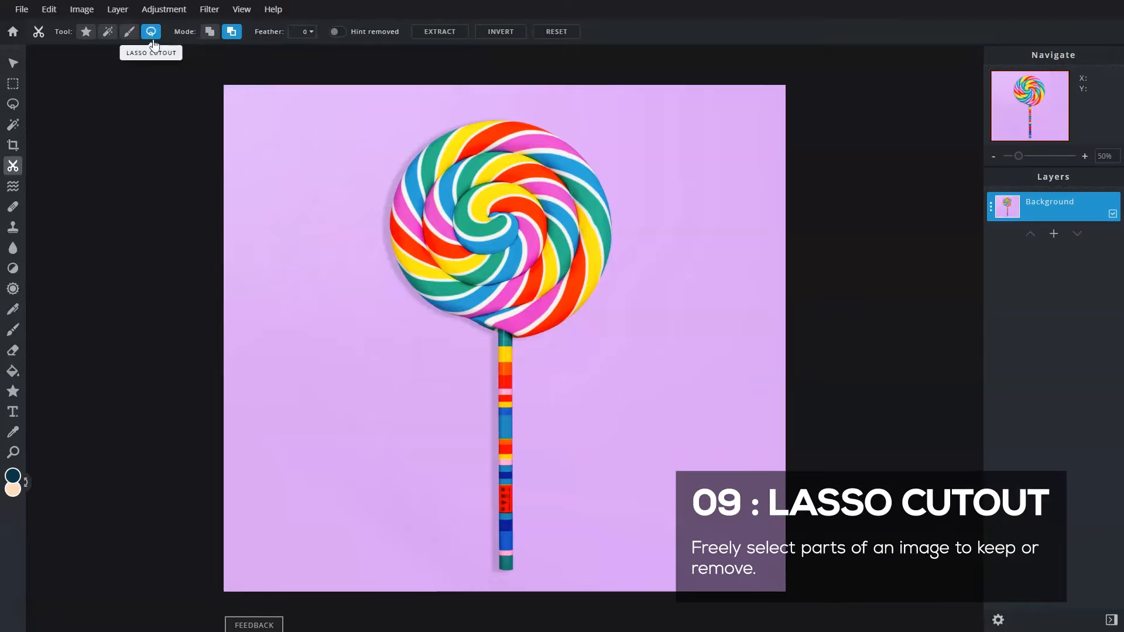
left_click(210, 33)
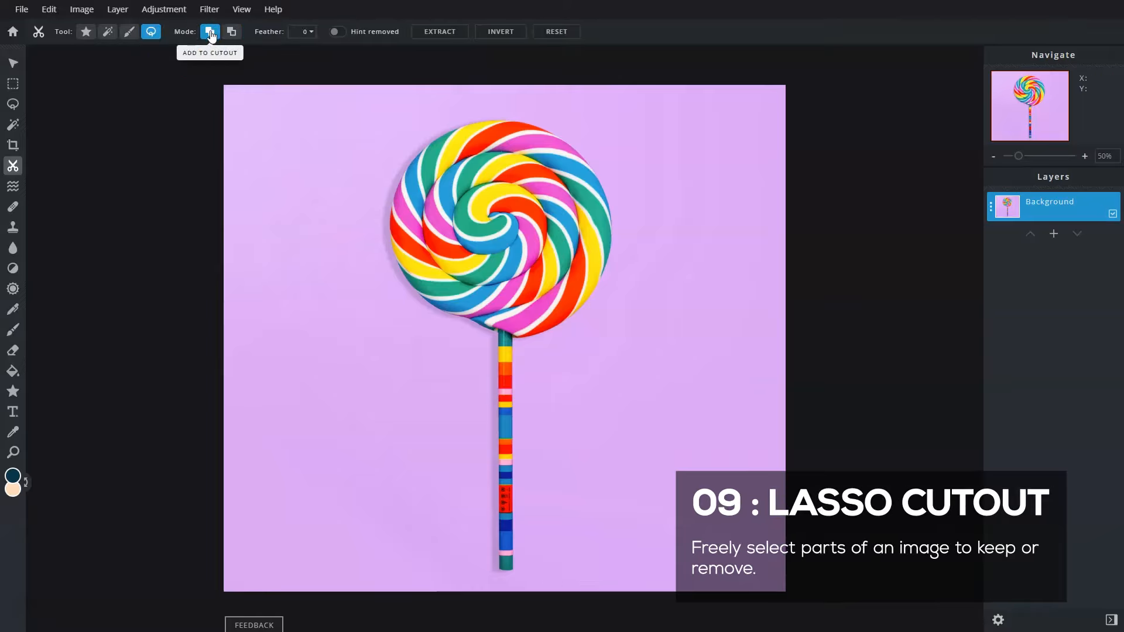
left_click(305, 33)
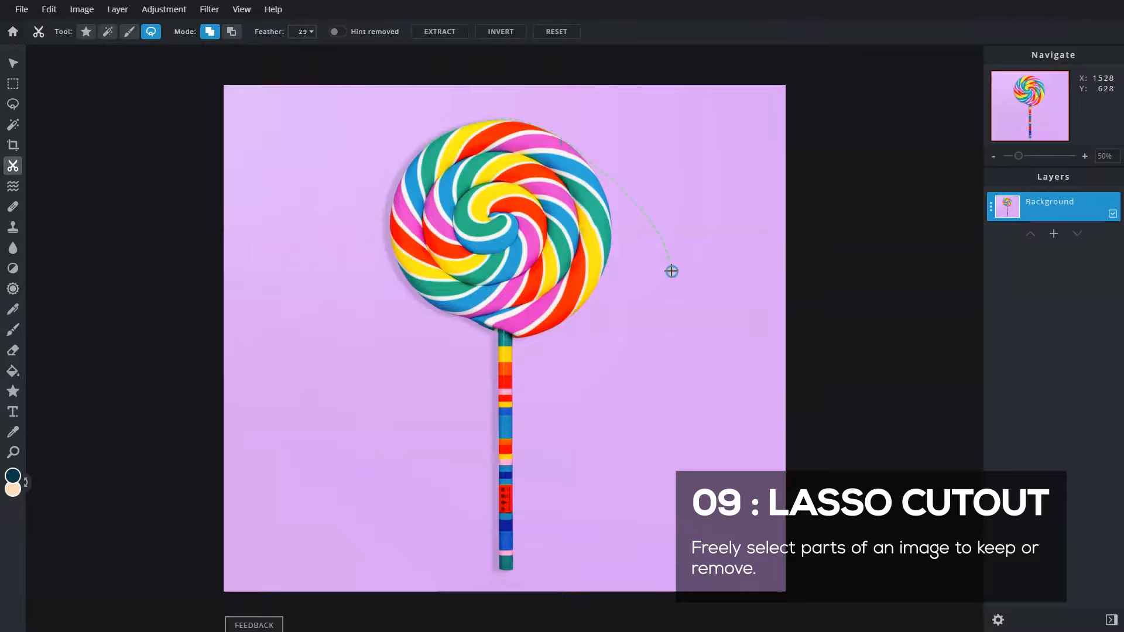
left_click(390, 236)
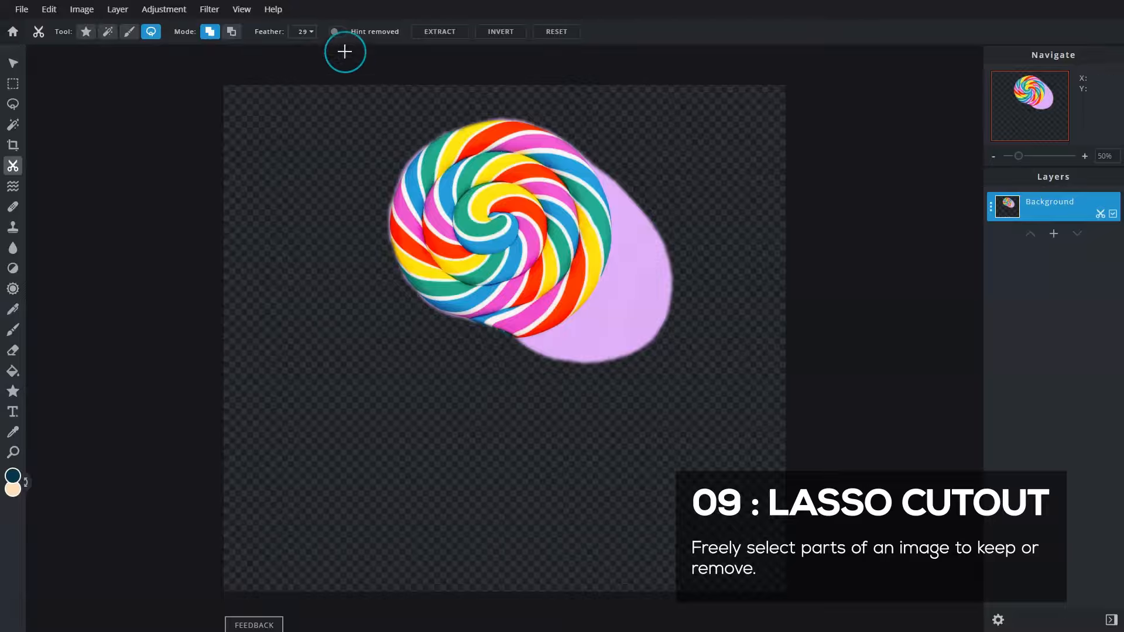
- Turn on the removed-area hint and add the lollipop stick to the lasso cutout by tracing its outline
left_click(335, 32)
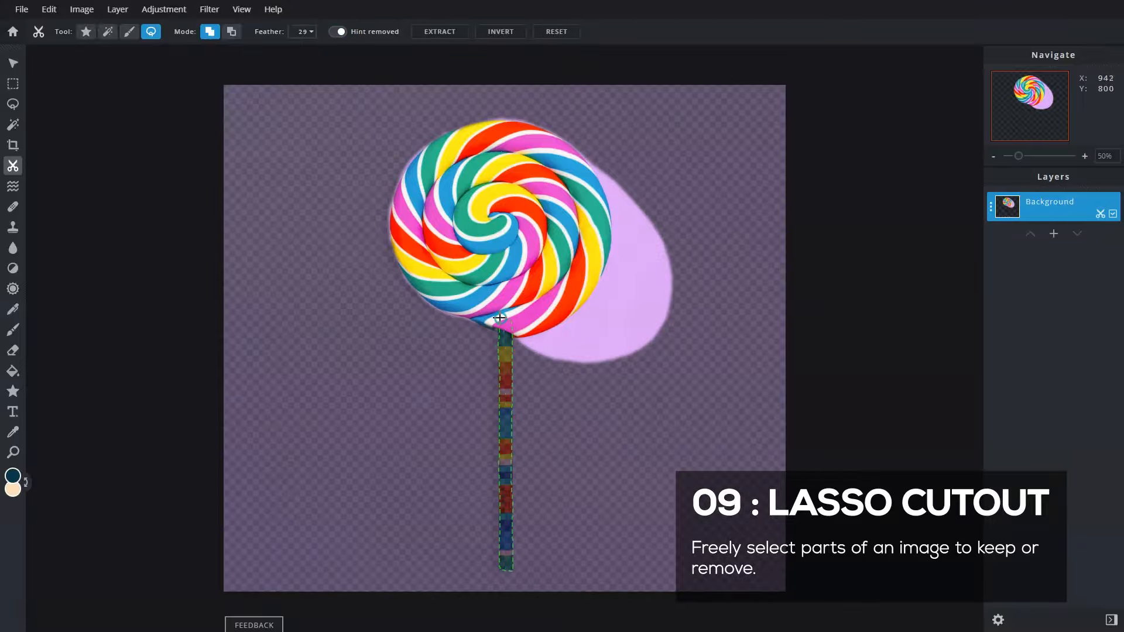
left_click(500, 318)
- Turn off the removed-area hint and remove the leftover purple background beside the lollipop head with the lasso in remove mode
left_click(232, 33)
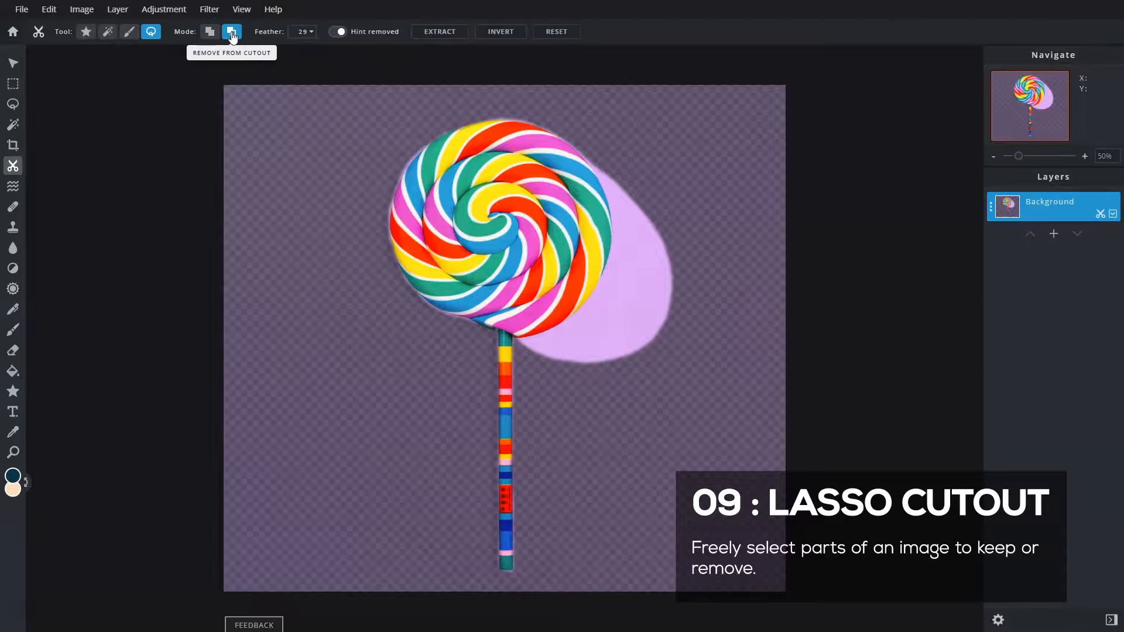
left_click(341, 33)
left_click(341, 34)
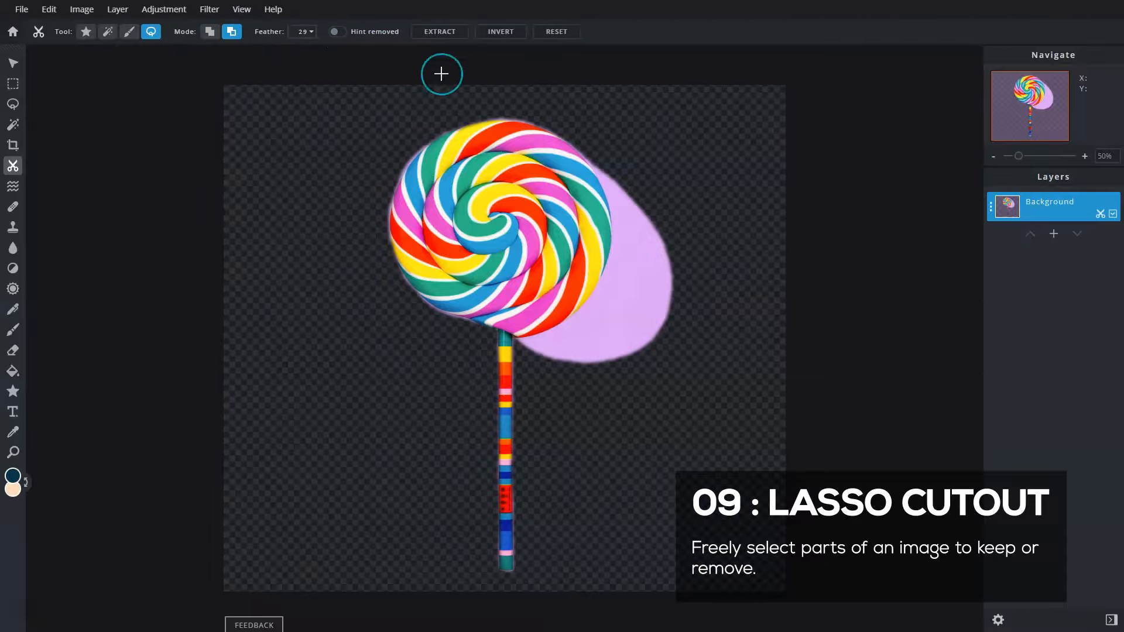
mouse_move(582, 146)
left_mouse_down()
mouse_move(608, 207)
mouse_move(609, 261)
mouse_move(577, 309)
mouse_move(532, 337)
mouse_move(543, 366)
mouse_move(685, 300)
mouse_move(632, 174)
mouse_move(583, 149)
left_mouse_up()
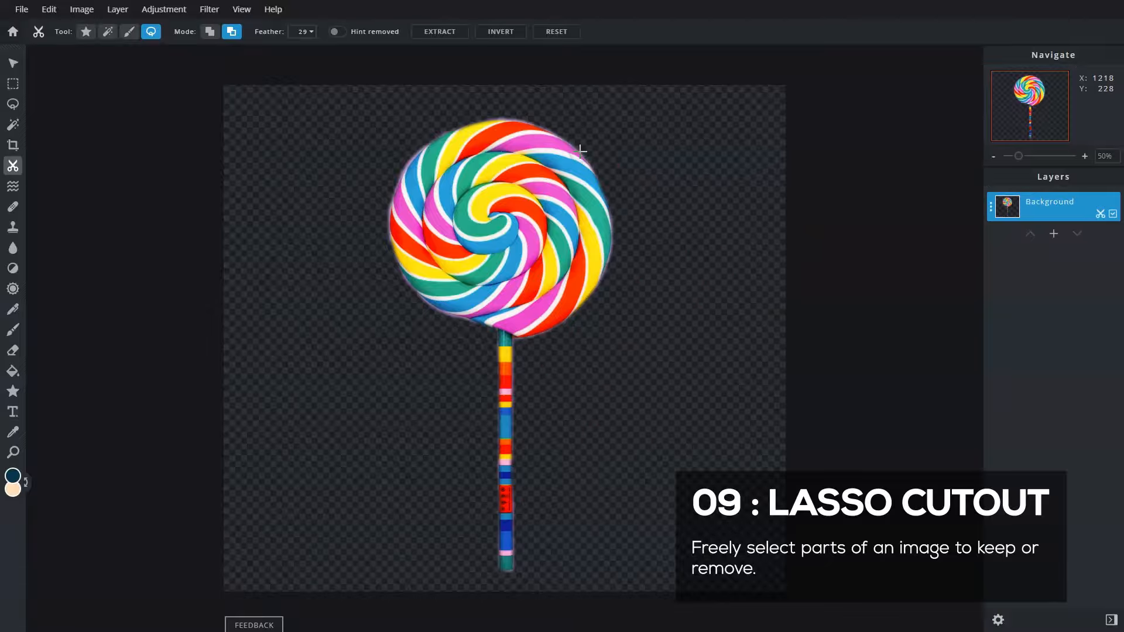